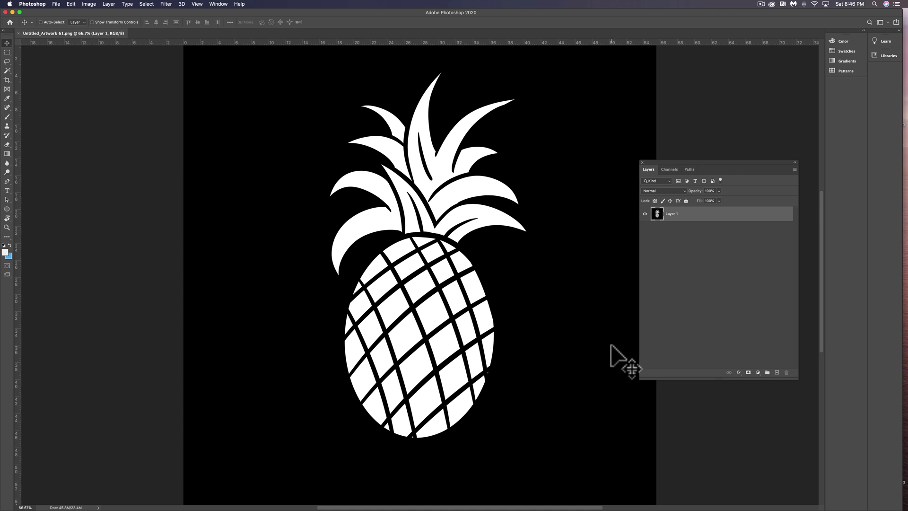
Preview a 16.2 px Gaussian Blur, cancel it, and duplicate Layer 1 as Layer 1 copy.
left_click(166, 2)
mouse_move(178, 86)
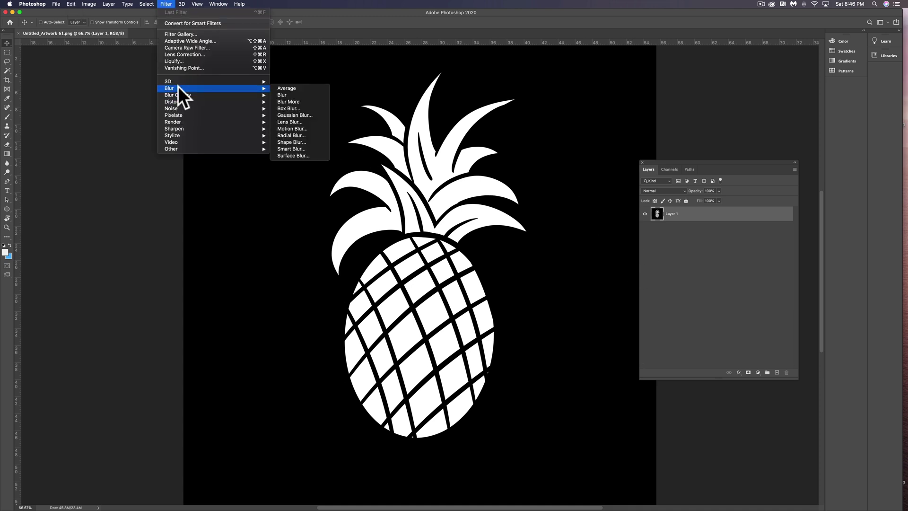
left_click(286, 113)
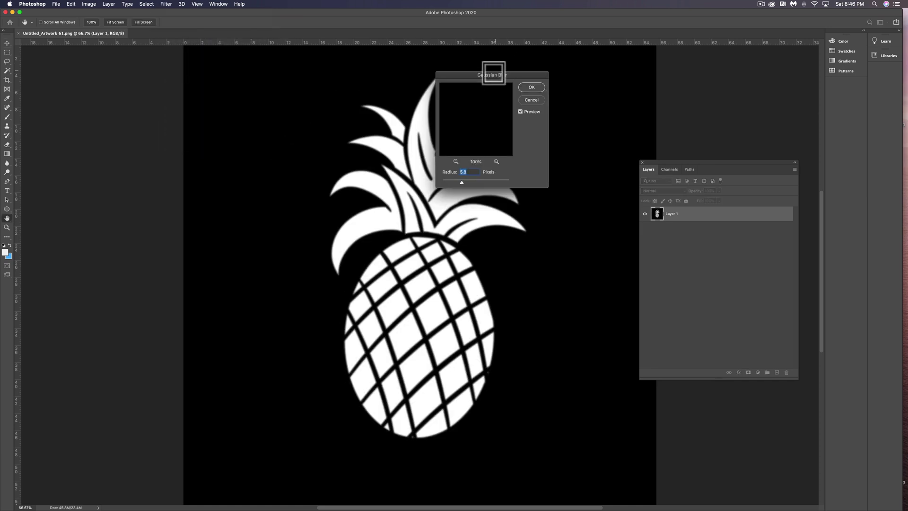
left_click_drag(531, 75, 608, 72)
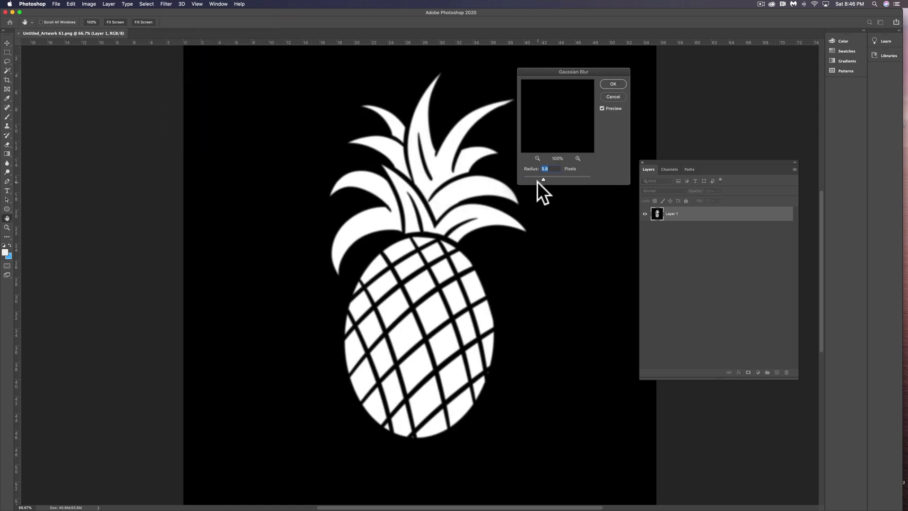
left_click_drag(547, 178, 549, 179)
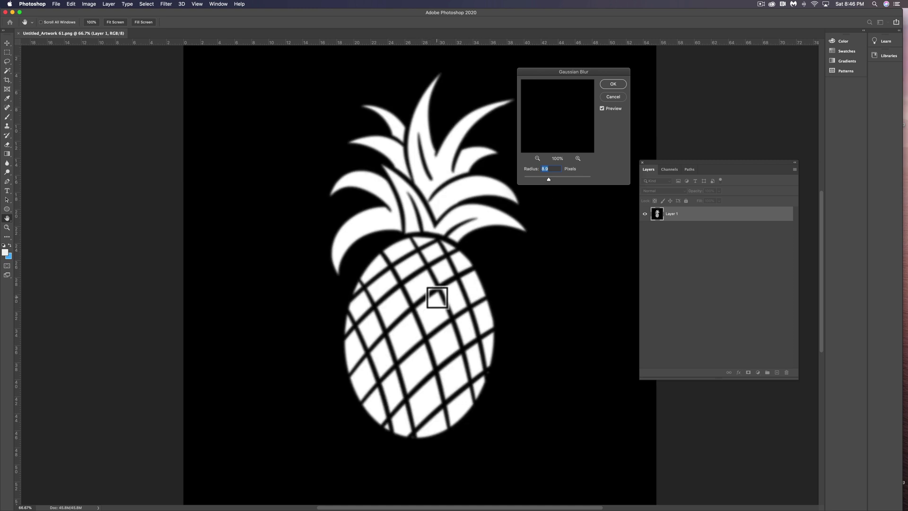
scroll(437, 297, "up", 3)
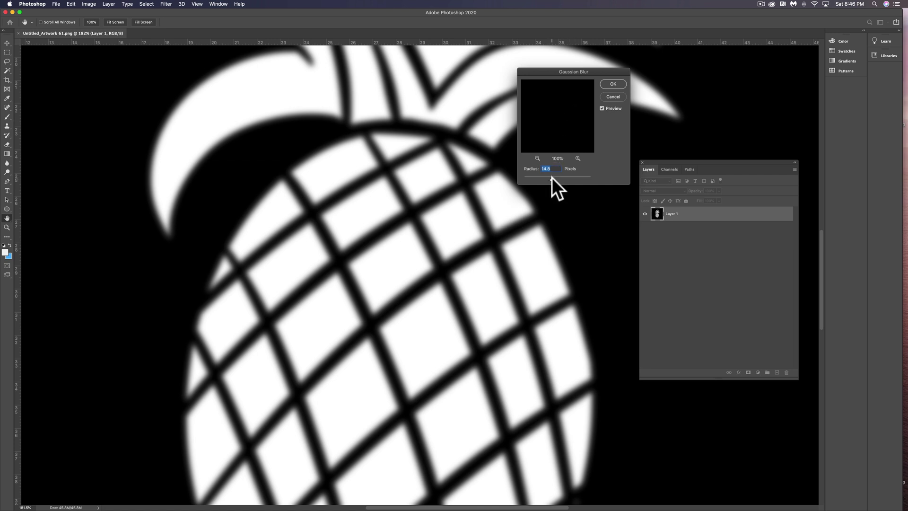
left_click_drag(551, 178, 552, 178)
scroll(473, 273, "down", 2)
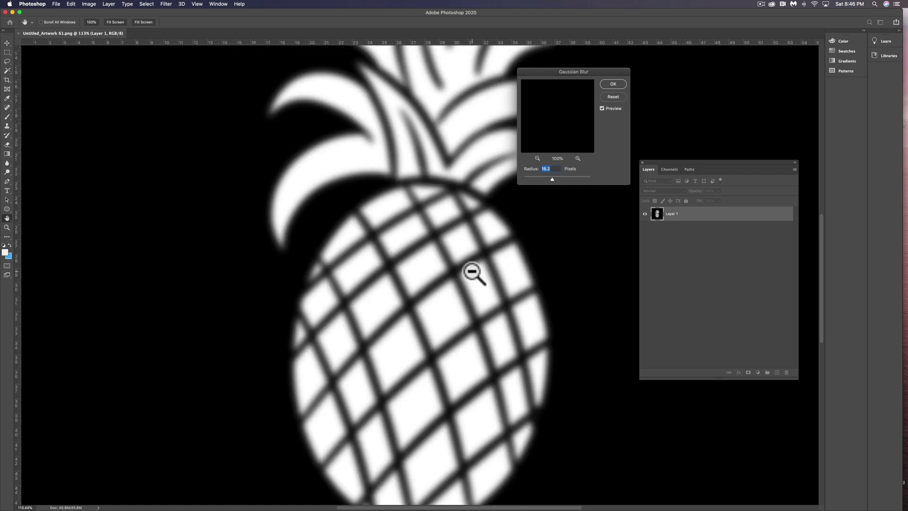
scroll(471, 272, "down", 2)
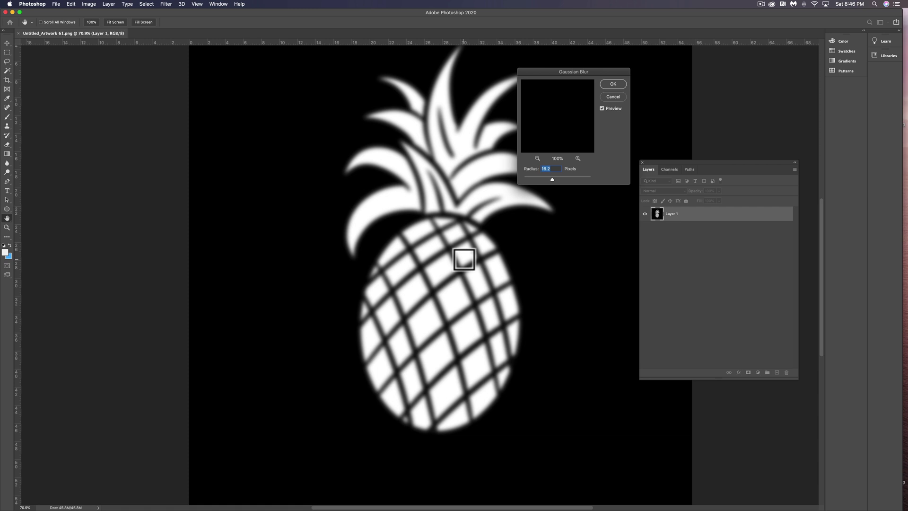
left_click(614, 96)
left_click_drag(732, 219, 777, 372)
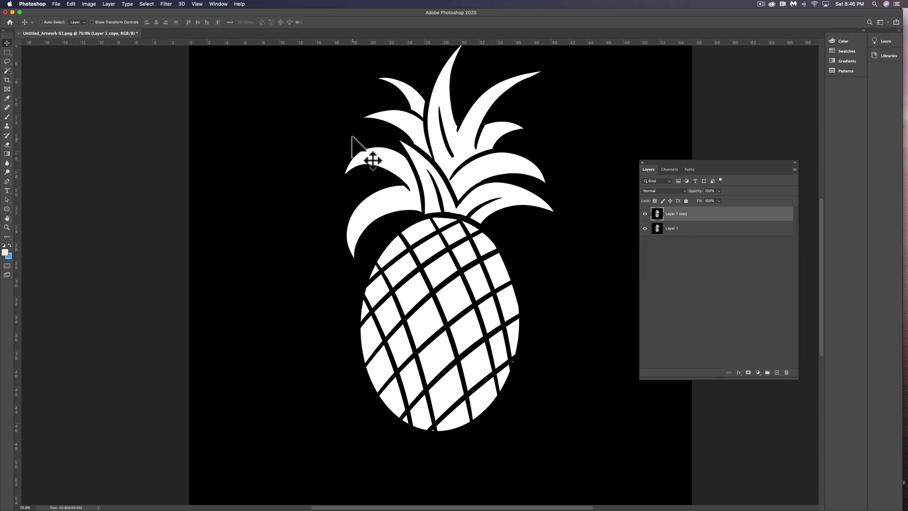
Apply a Gaussian Blur of radius 17.6 px to Layer 1 copy.
left_click(166, 4)
mouse_move(179, 87)
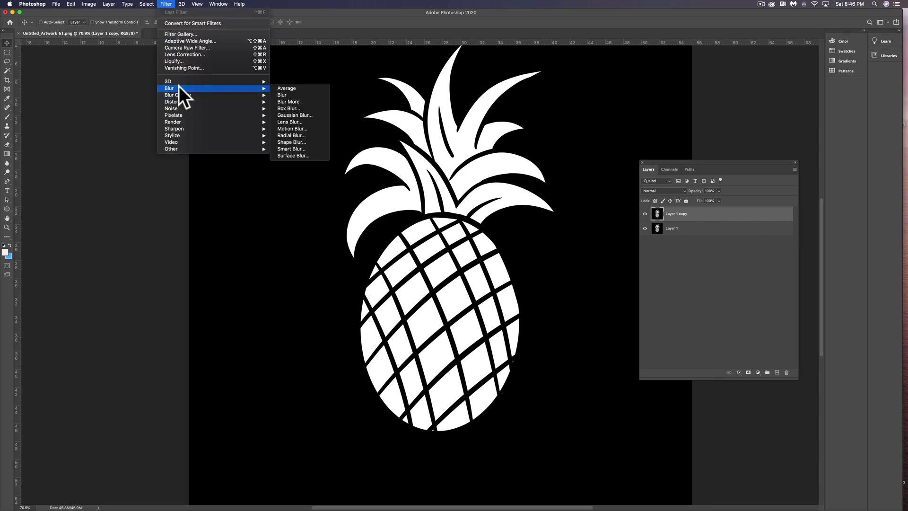
left_click(286, 115)
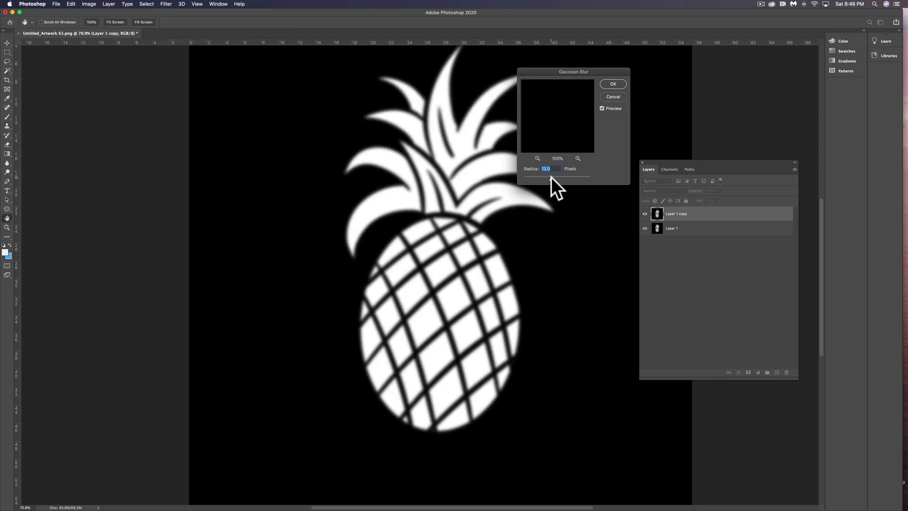
left_click_drag(551, 177, 555, 176)
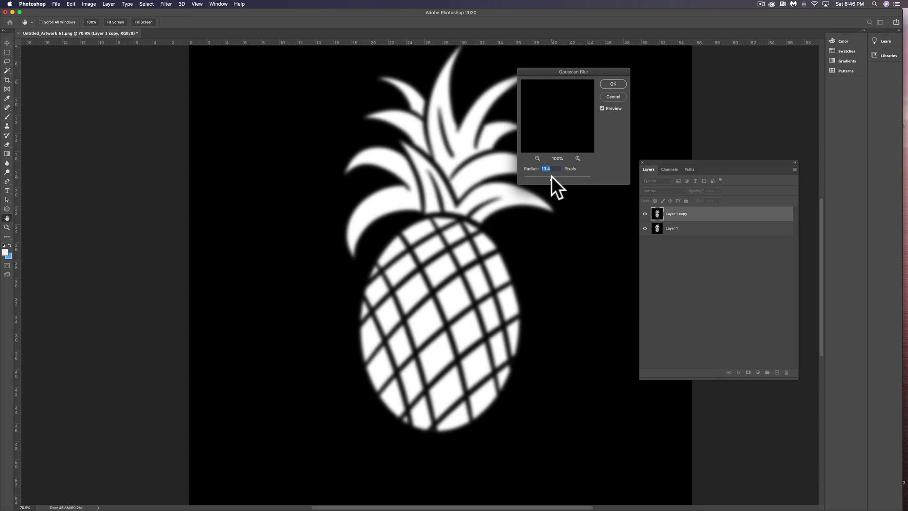
left_click_drag(551, 177, 552, 176)
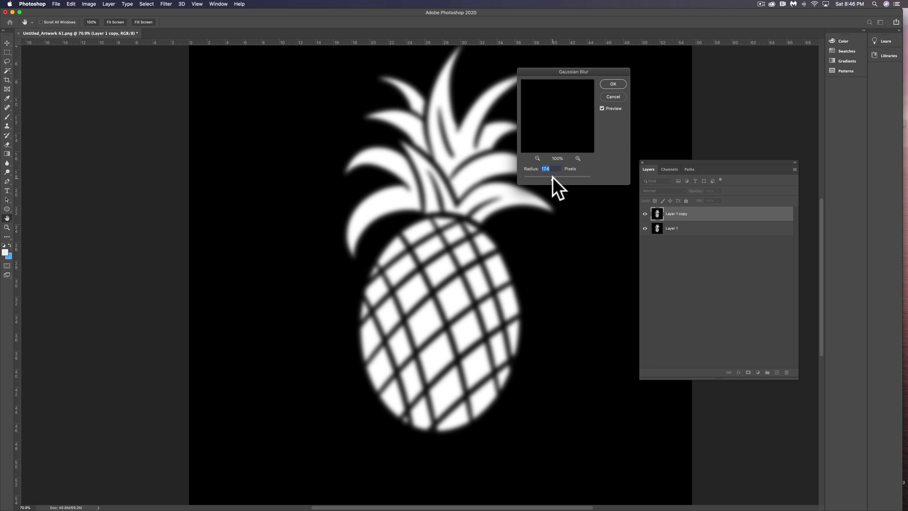
left_click(613, 83)
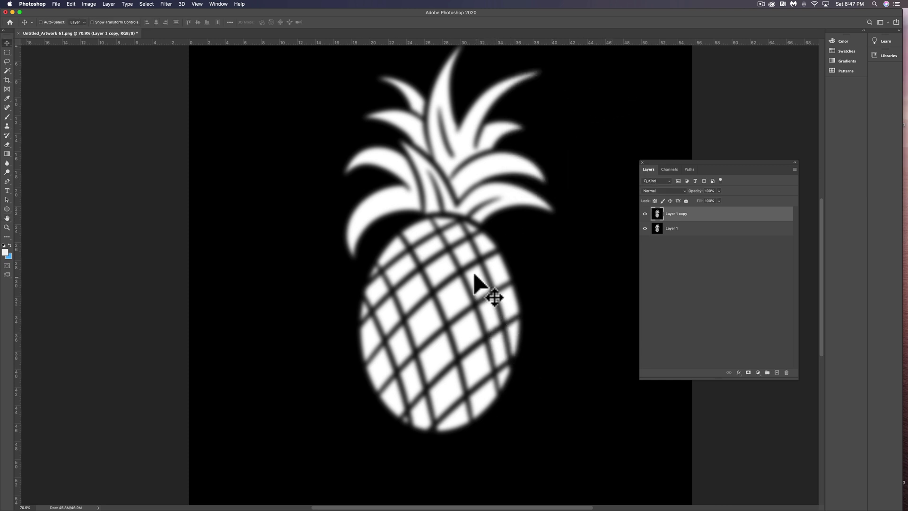
Apply a Threshold at level 128 to the blurred Layer 1 copy.
left_click(89, 4)
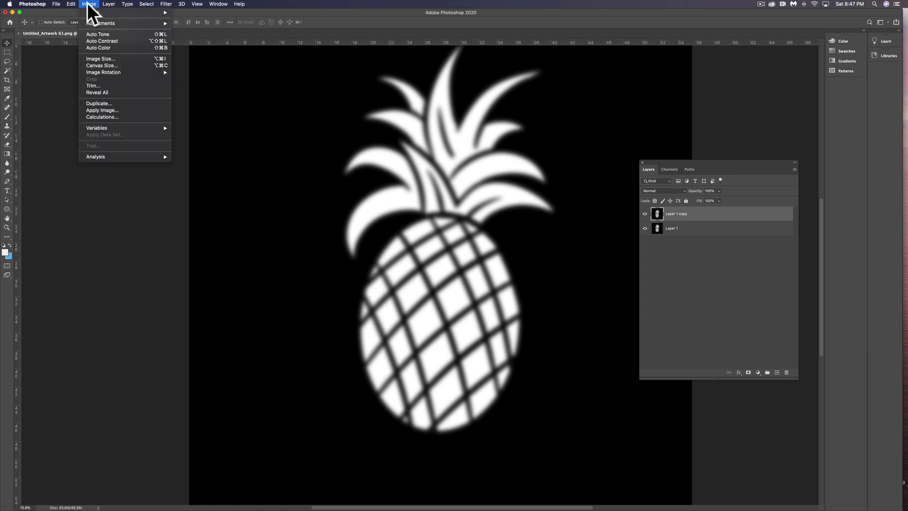
mouse_move(95, 23)
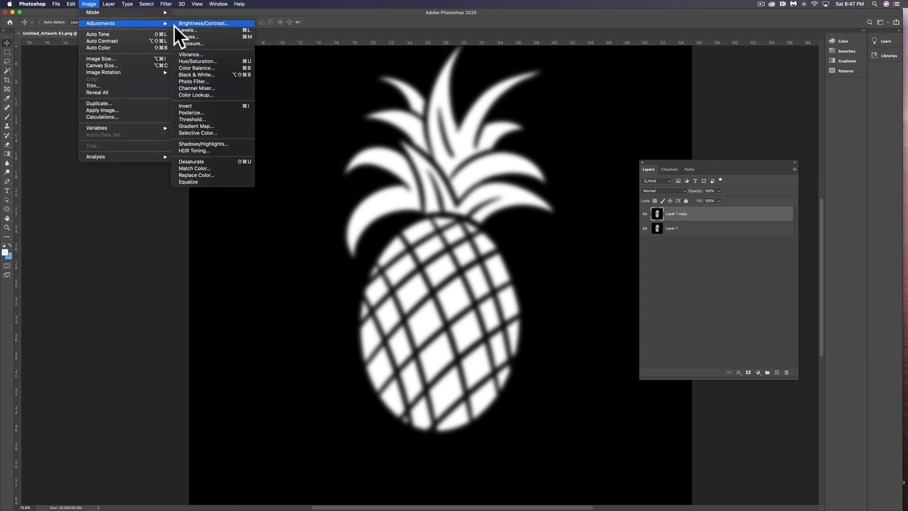
left_click(205, 118)
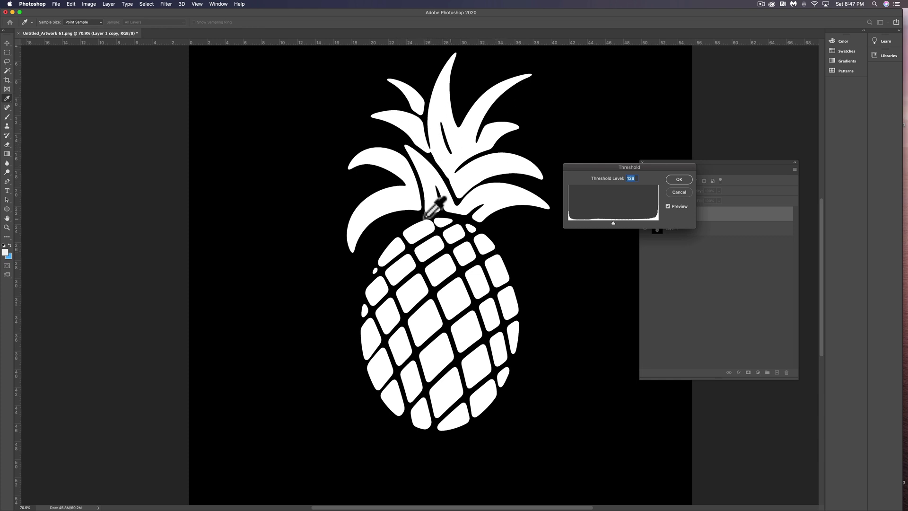
left_click(678, 179)
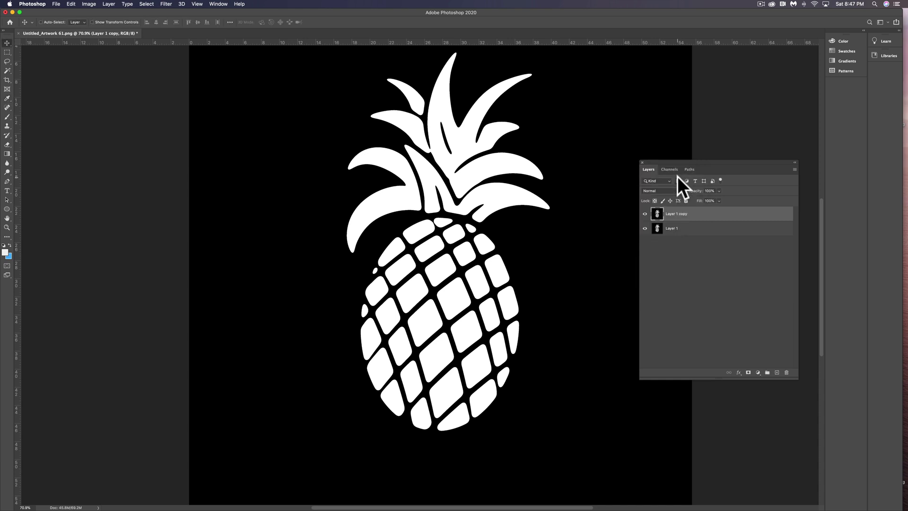
Hide Layer 1 copy and make Layer 1 the active layer.
left_click(644, 214)
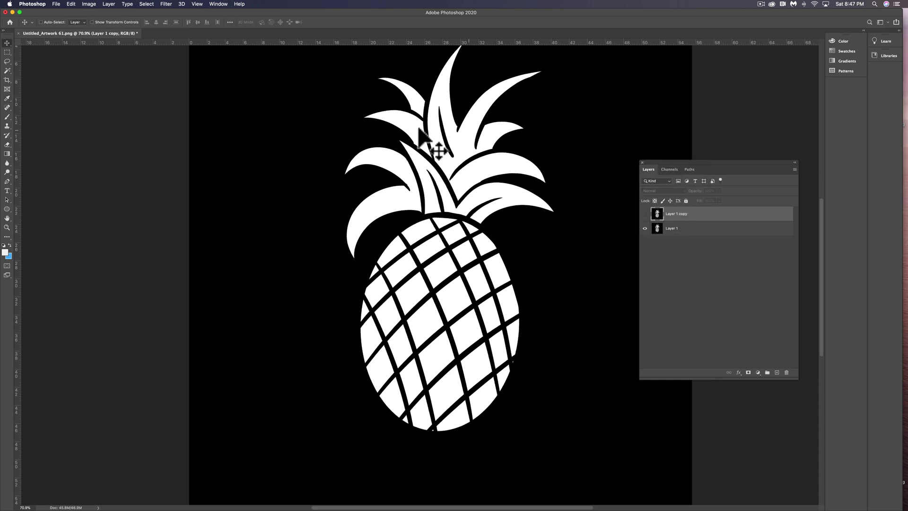
left_click(728, 229)
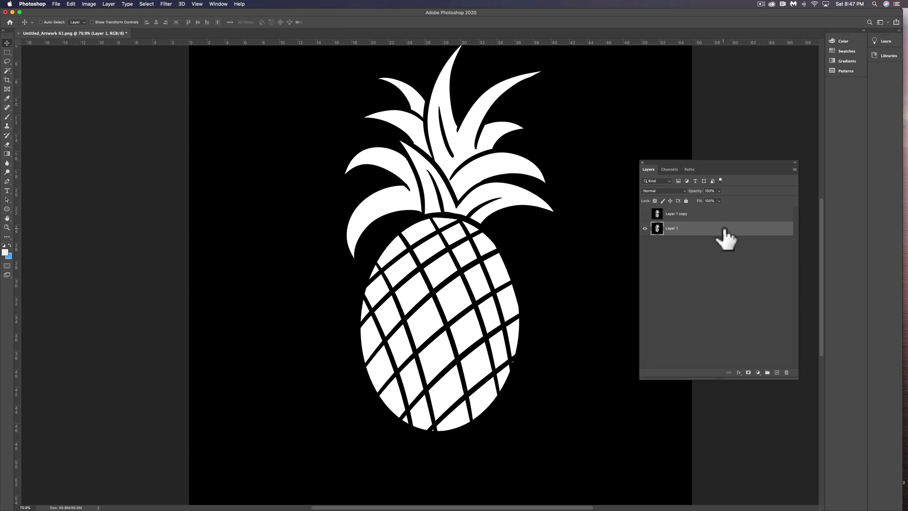
scroll(385, 208, "up", 2)
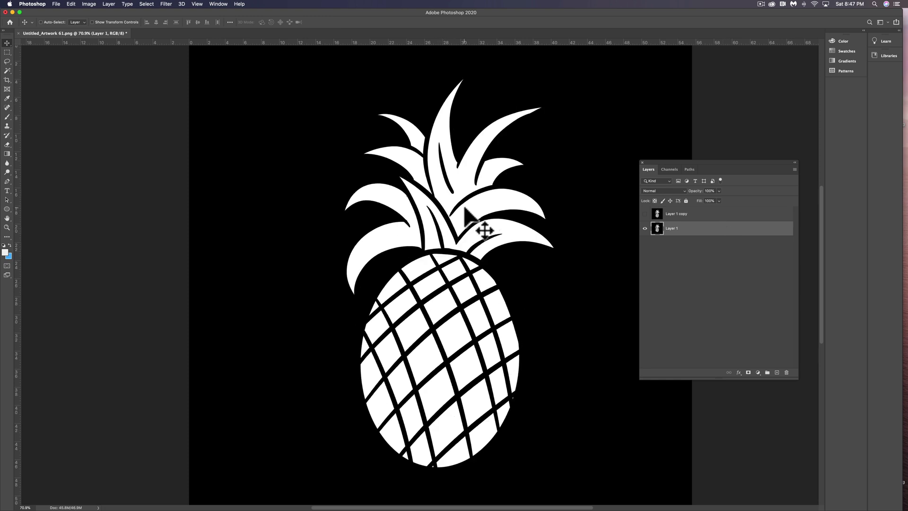
Blur Layer 1 with a Gaussian Blur of about 8 pixels.
left_click(170, 2)
mouse_move(179, 89)
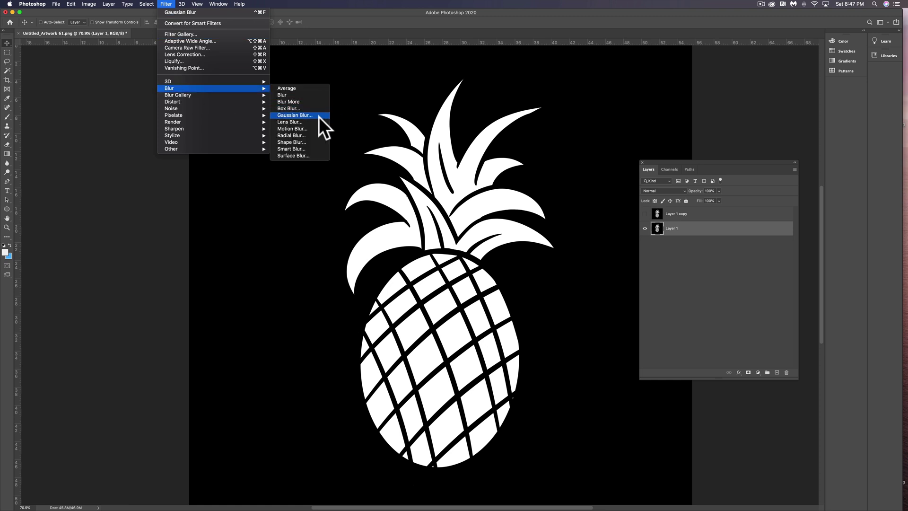
left_click(295, 115)
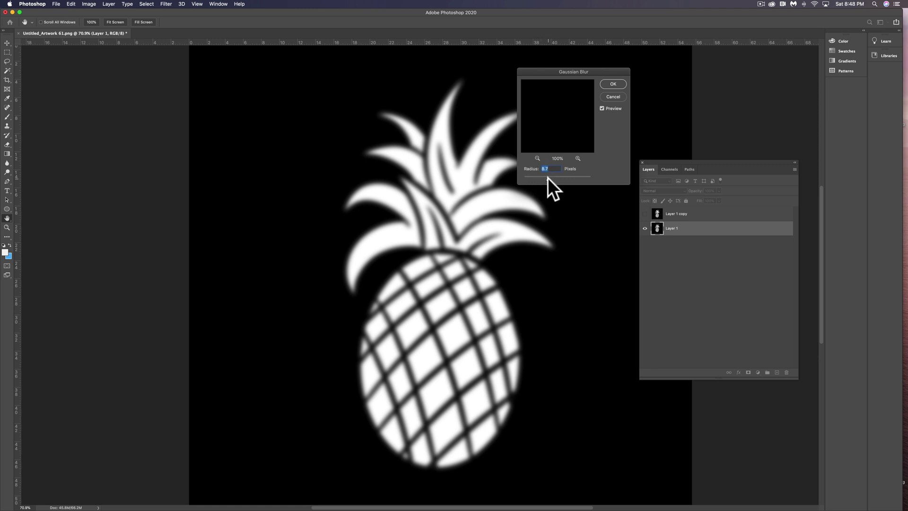
left_click_drag(548, 178, 547, 178)
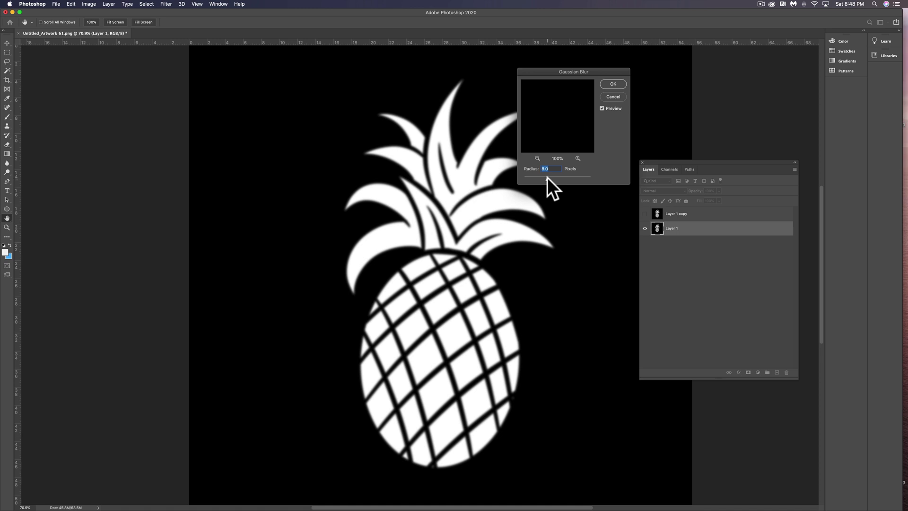
left_click(609, 84)
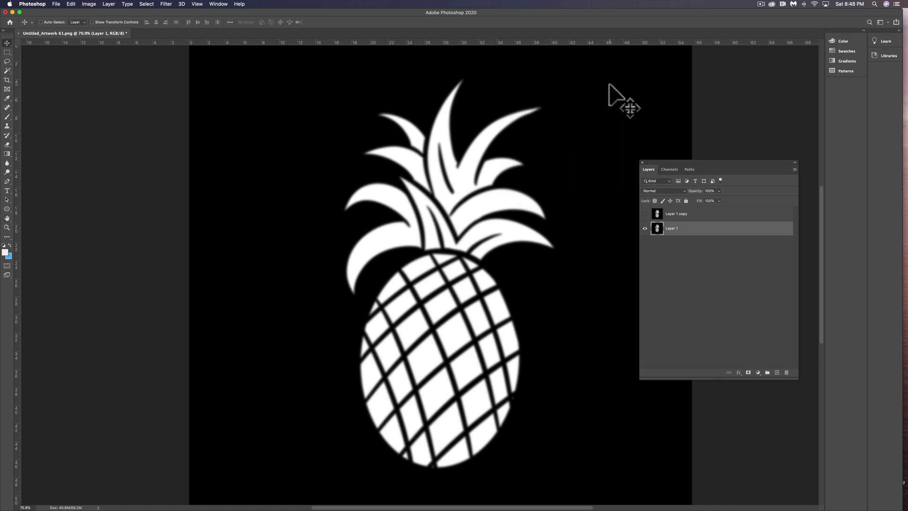
Threshold Layer 1 at level 120, then select Layer 1 copy.
left_click(97, 4)
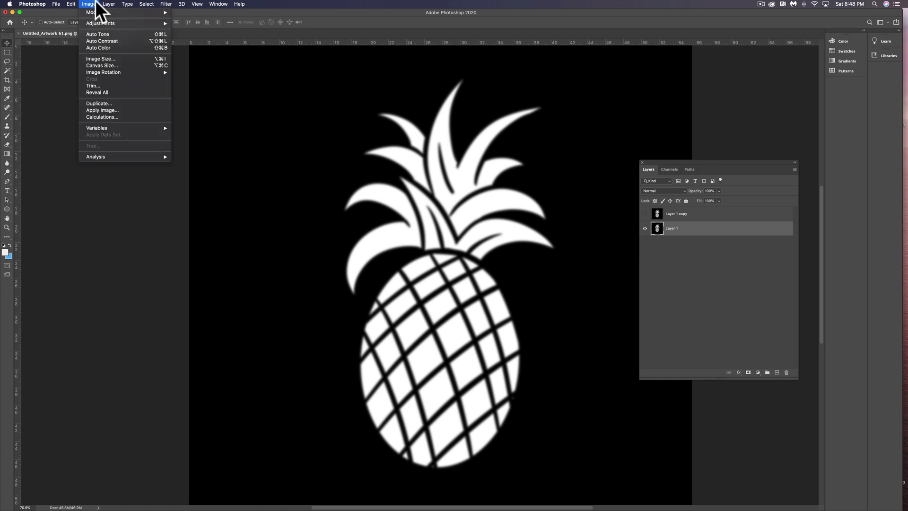
mouse_move(97, 22)
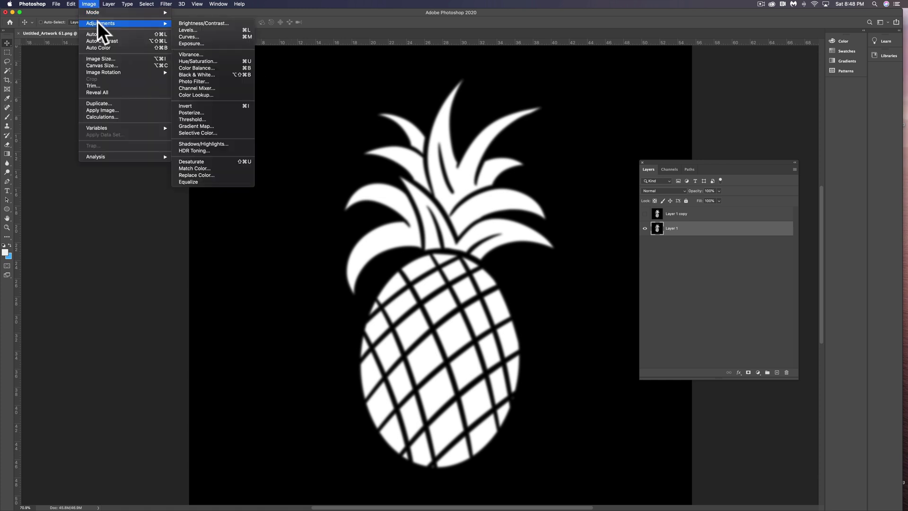
left_click(235, 119)
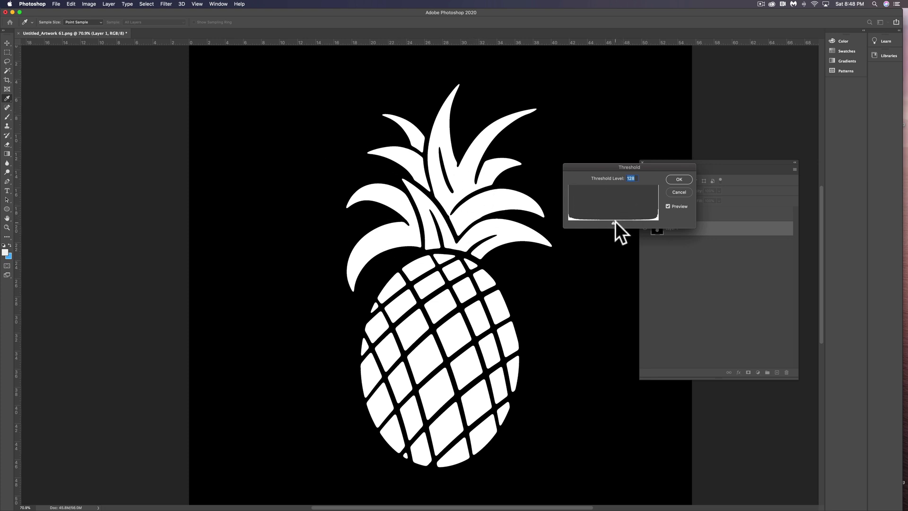
left_click_drag(625, 221, 651, 220)
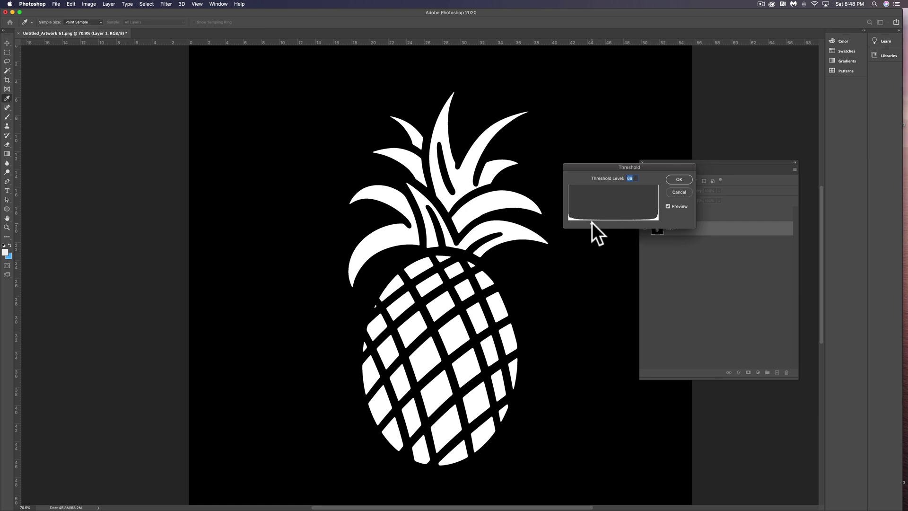
left_click_drag(592, 221, 610, 219)
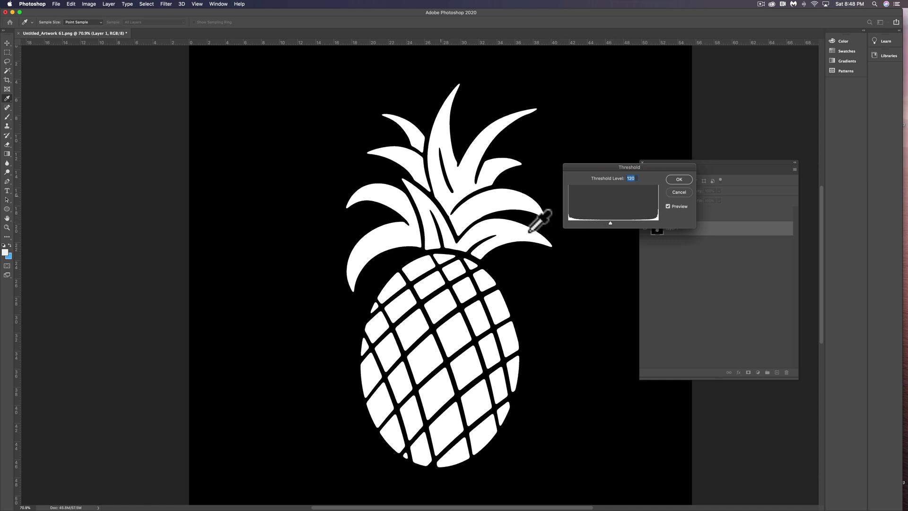
left_click(679, 180)
left_click(652, 217)
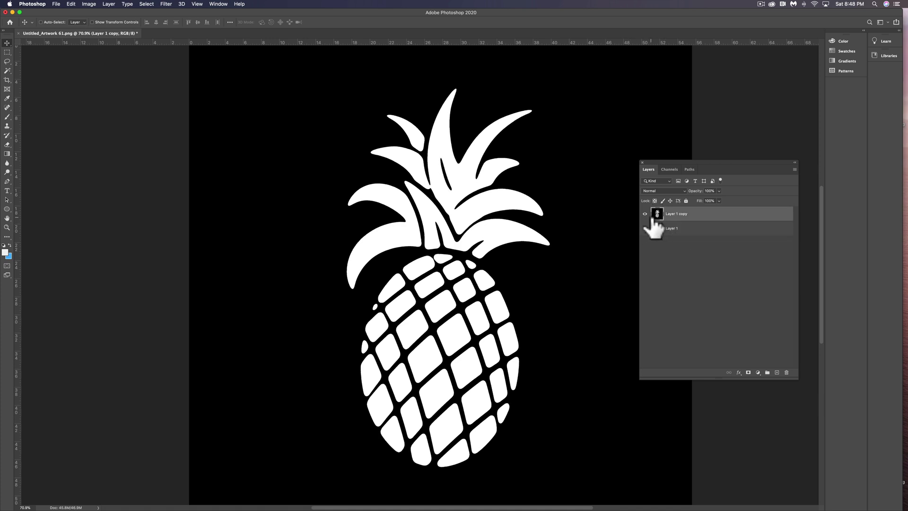
Lasso the pineapple leaves and reapply the last filter to thicken them.
left_click(645, 213)
left_click(644, 213)
left_click(8, 61)
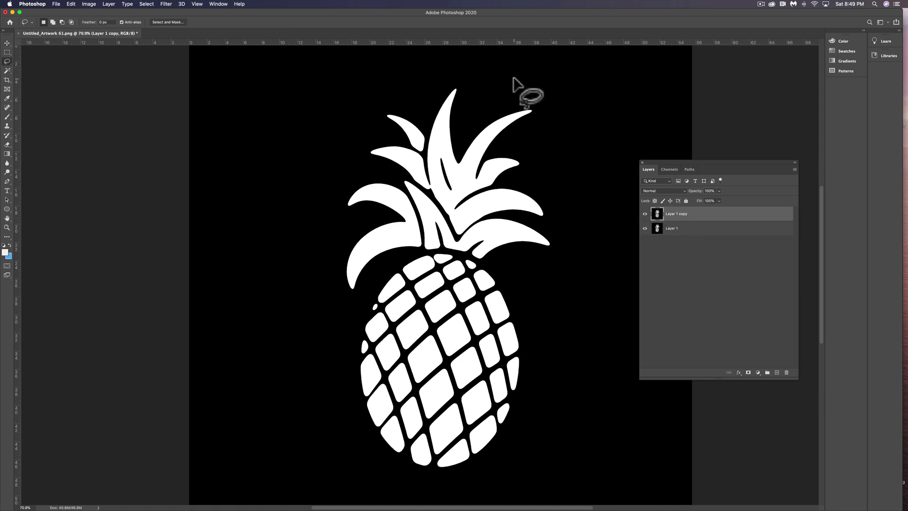
mouse_move(513, 76)
left_mouse_down()
mouse_move(405, 76)
mouse_move(317, 204)
mouse_move(323, 298)
mouse_move(415, 254)
mouse_move(480, 255)
mouse_move(556, 134)
mouse_move(521, 83)
left_mouse_up()
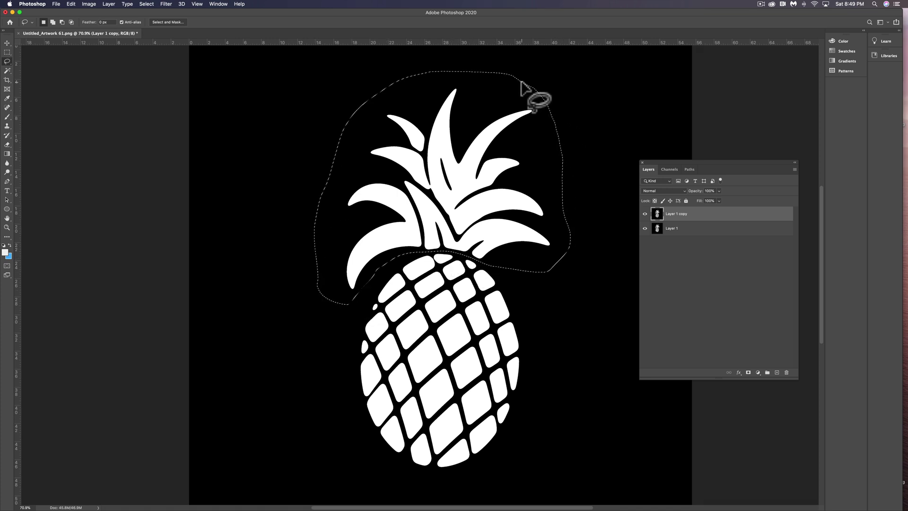
key("ctrl+super+f")
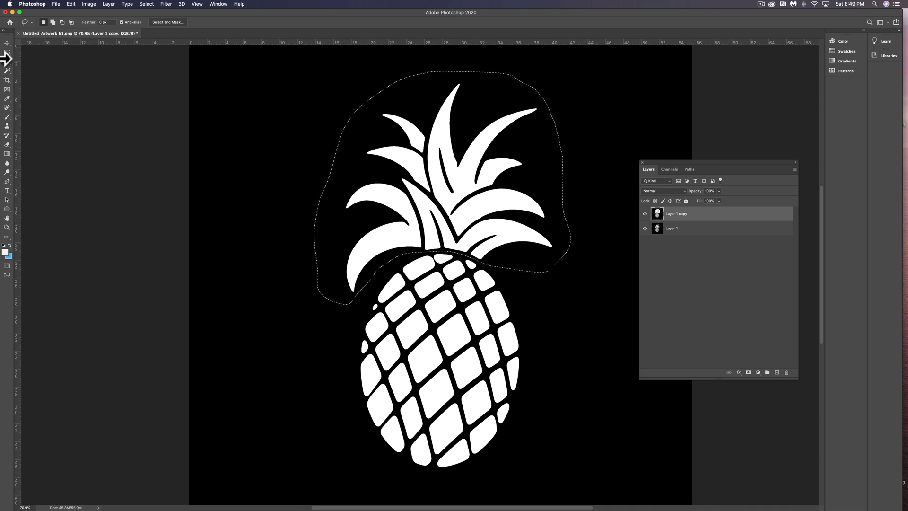
Deselect and flatten all layers into a single Background layer.
left_click(7, 52)
left_click(94, 112)
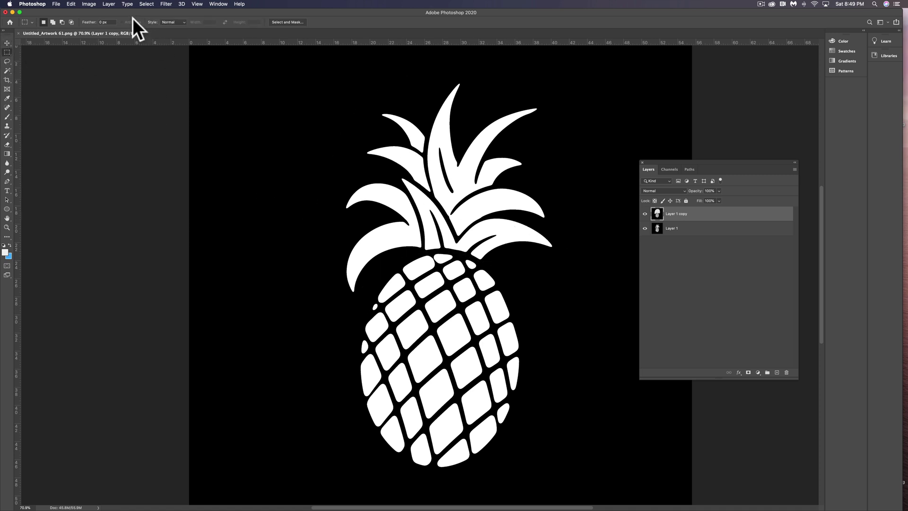
left_click(108, 4)
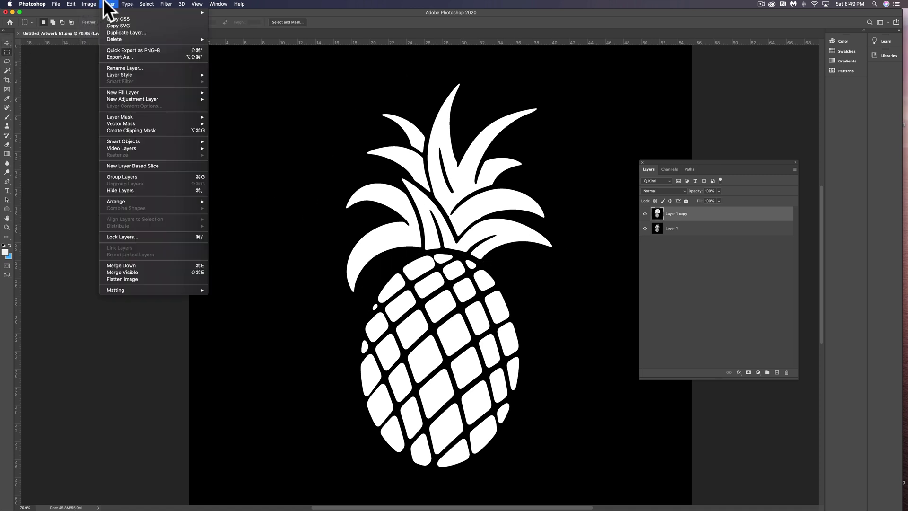
left_click(132, 280)
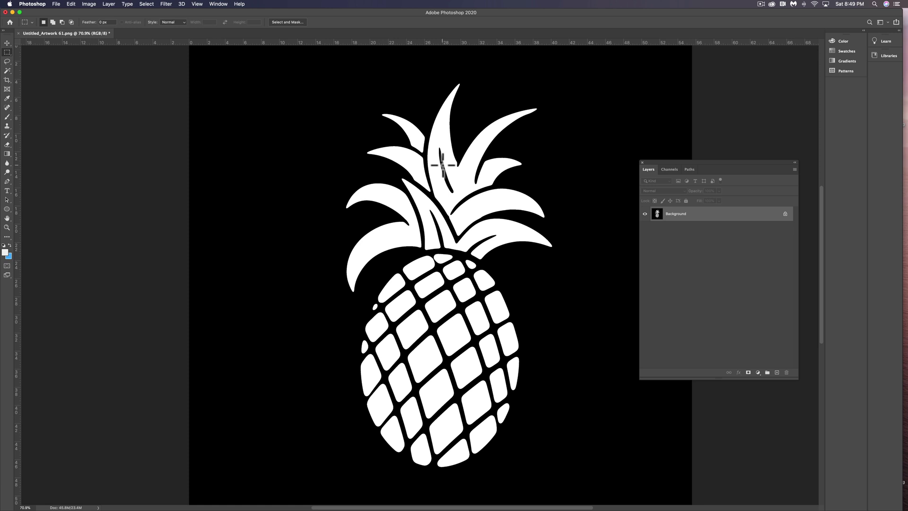
Invert the image to a black pineapple on white and marquee-select around it.
key("super+i")
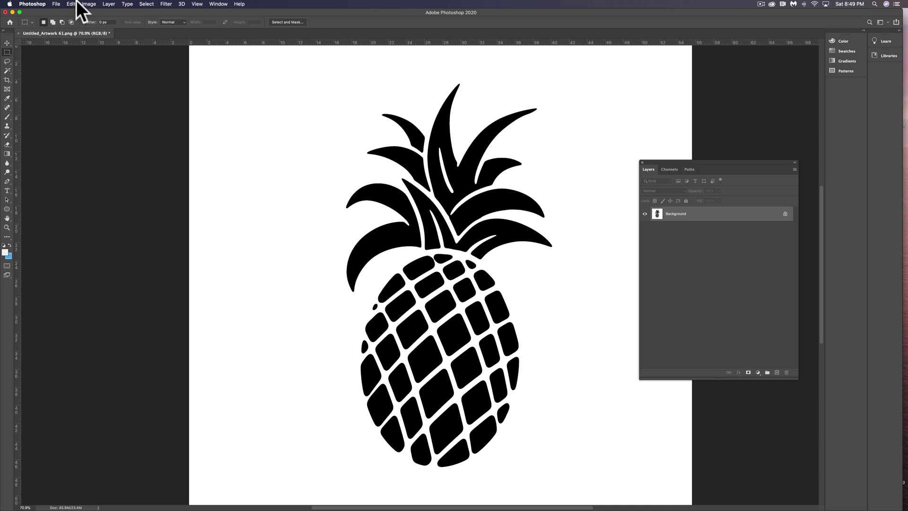
left_click(89, 4)
mouse_move(101, 24)
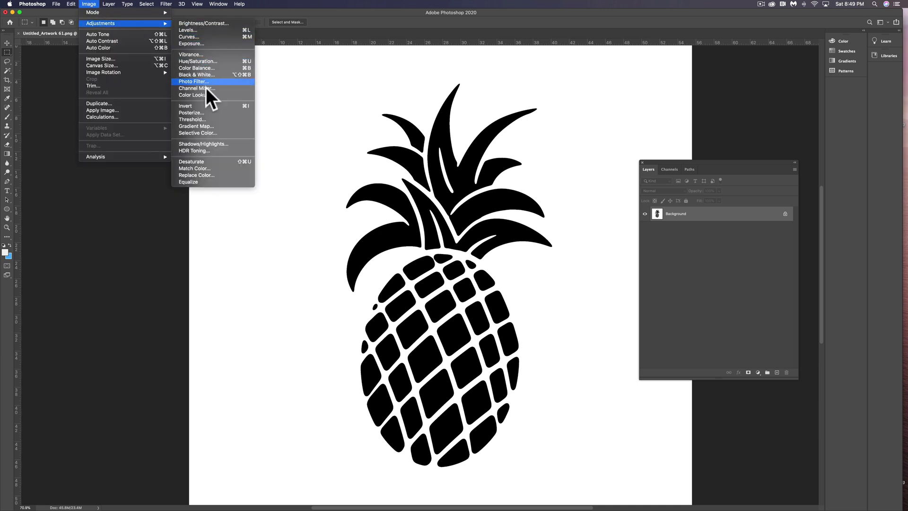
left_click(105, 3)
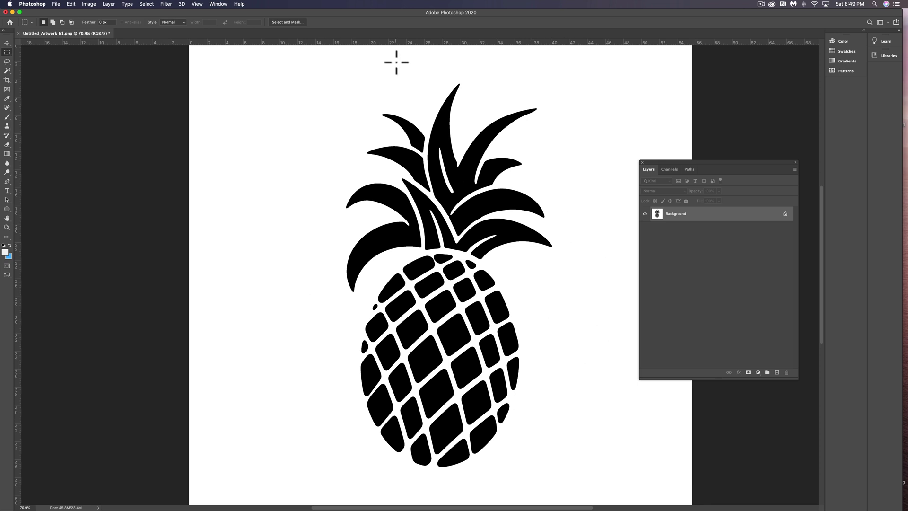
left_click_drag(285, 63, 600, 470)
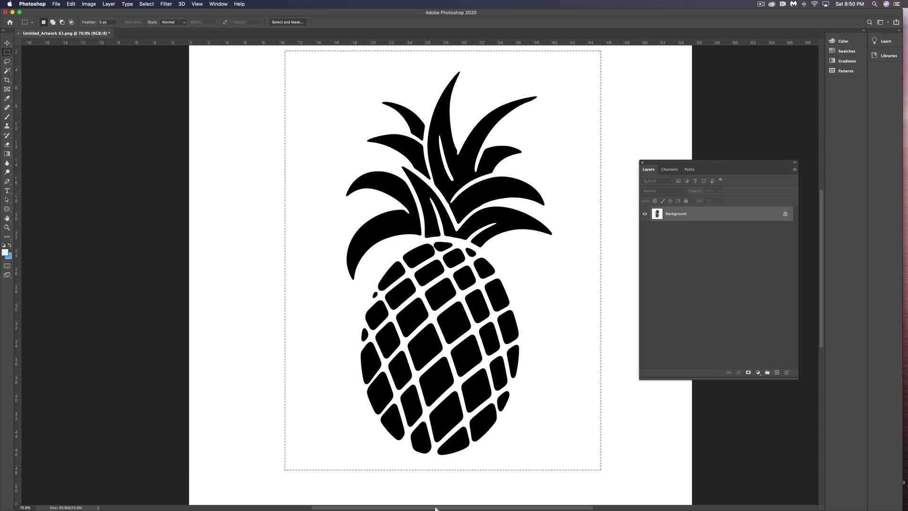
mouse_move(435, 507)
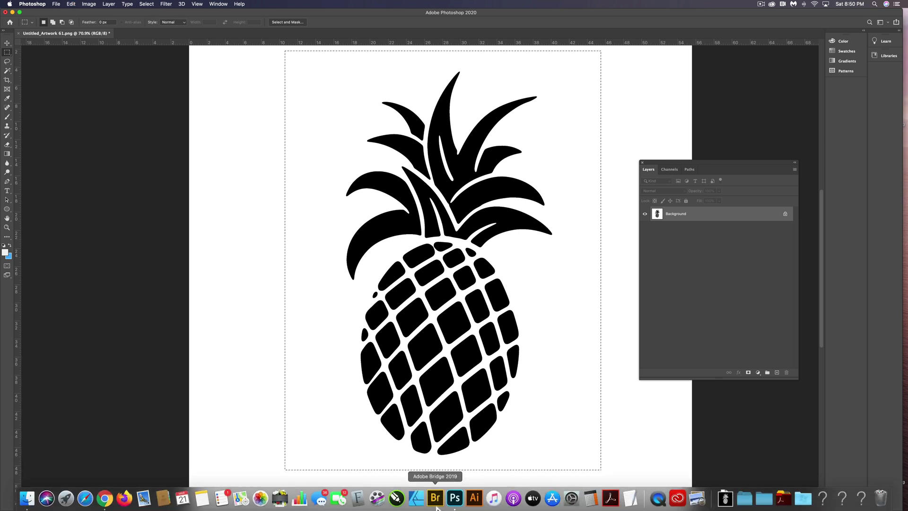
Switch to Illustrator and start a new 4000 × 4000 px Web document.
left_click(474, 497)
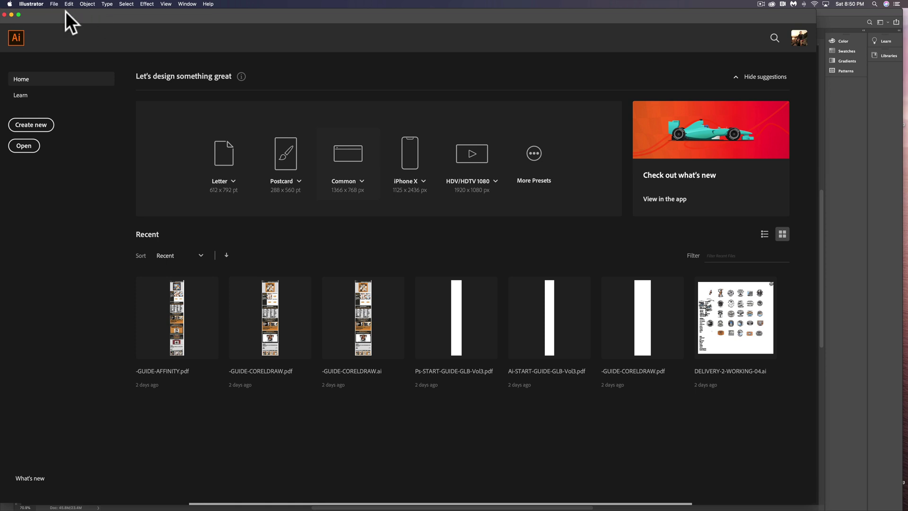
left_click(55, 4)
key("super+n")
left_click_drag(276, 46, 490, 96)
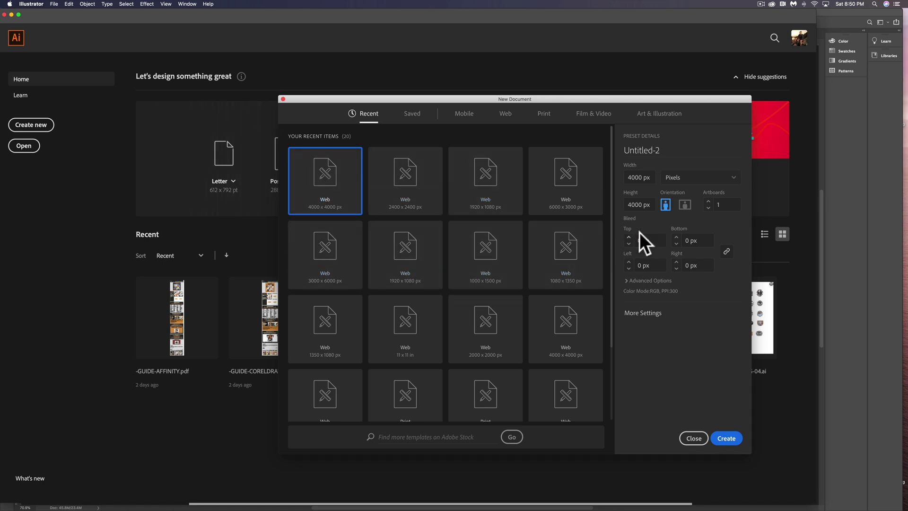
Create the 4000 px document and paste in the 2514 × 3332 px black pineapple image.
left_click(727, 439)
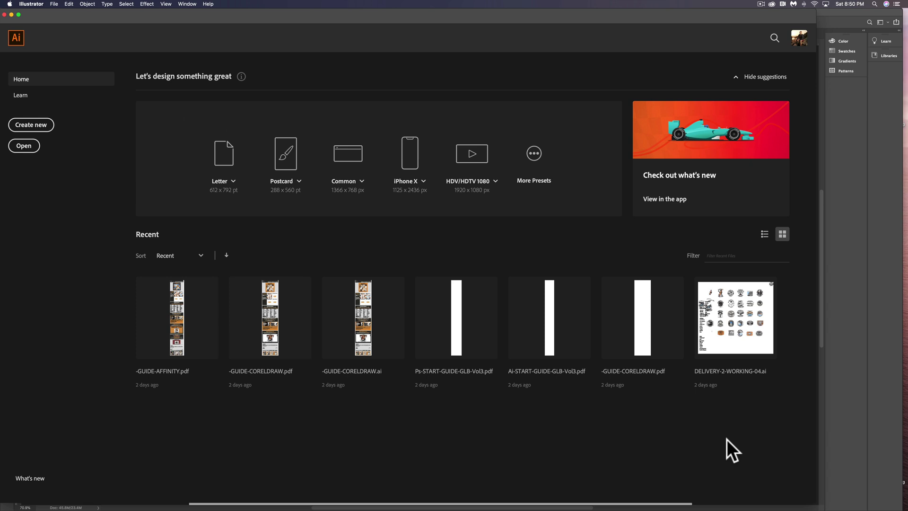
left_click_drag(609, 335, 651, 323)
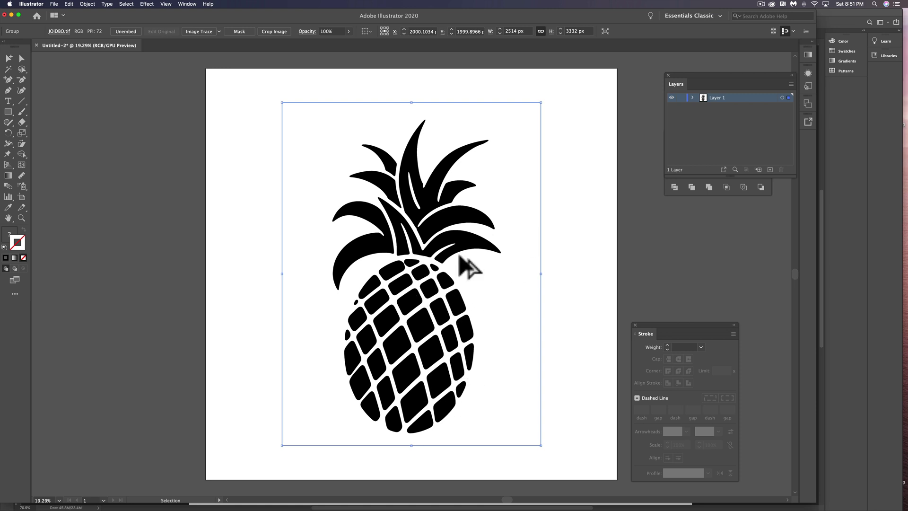
scroll(466, 269, "up", 10)
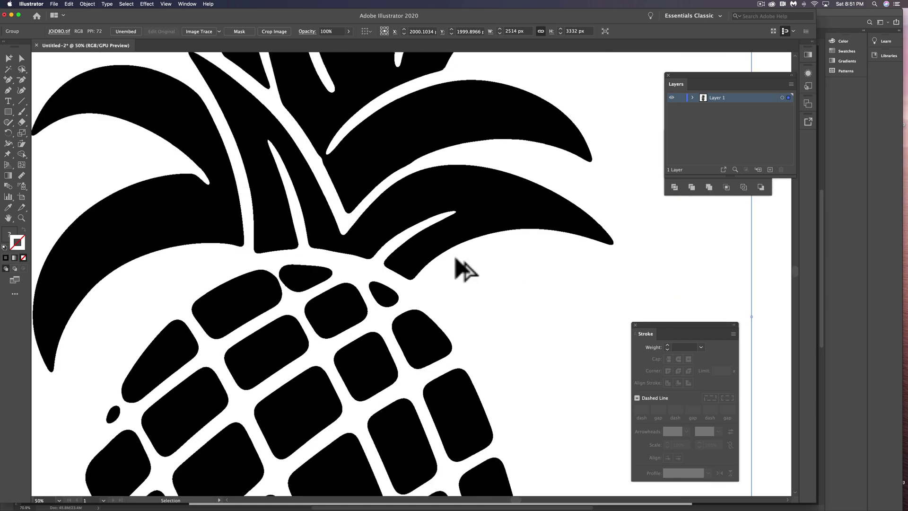
scroll(466, 270, "up", 3)
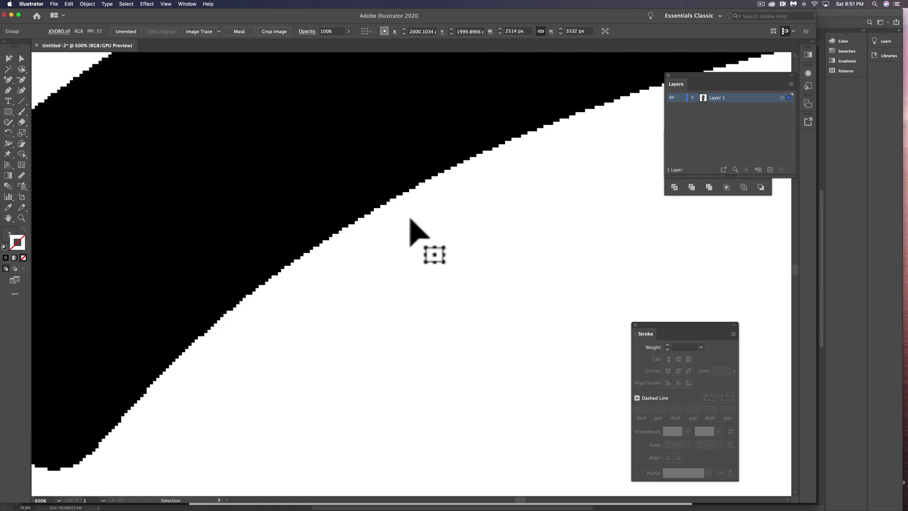
scroll(383, 221, "down", 14)
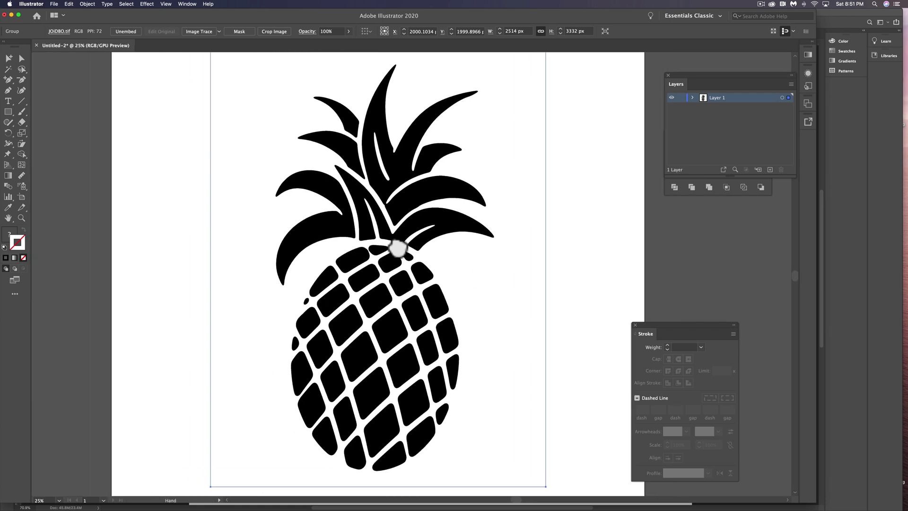
Image Trace the pineapple and expand the trace into vector paths.
left_click_drag(397, 248, 426, 247)
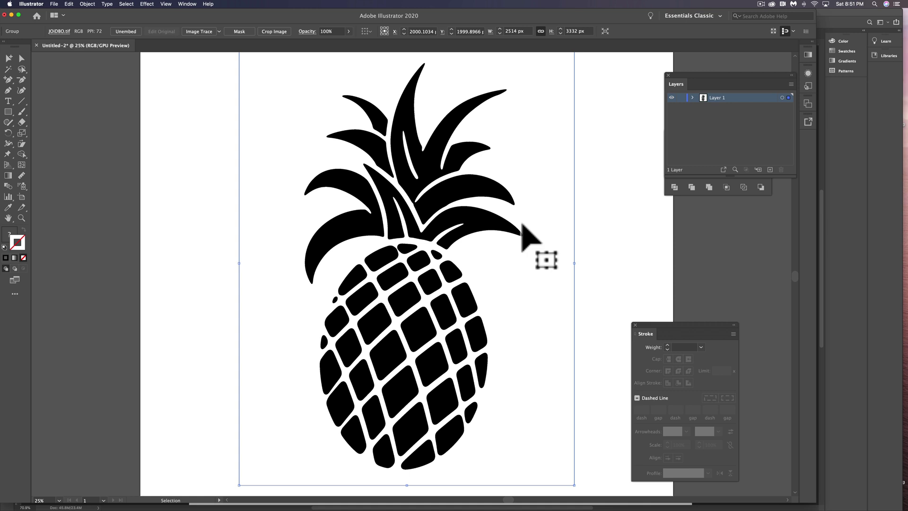
left_click(199, 31)
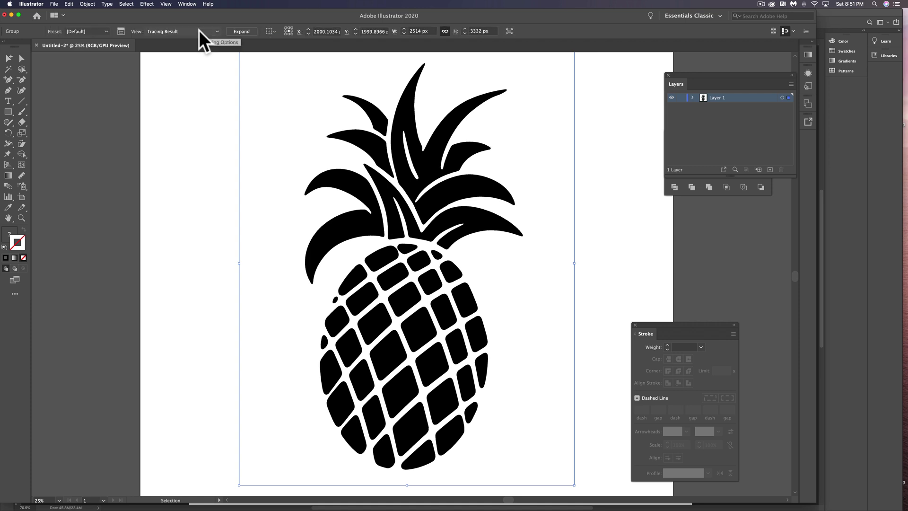
left_click(243, 29)
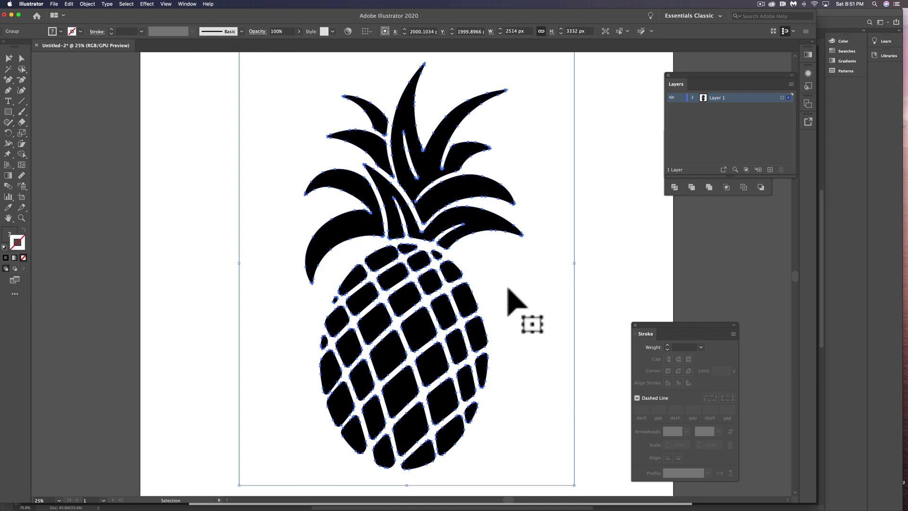
Enter the traced group in Isolation Mode, select all its paths, then deselect.
double_click(519, 279)
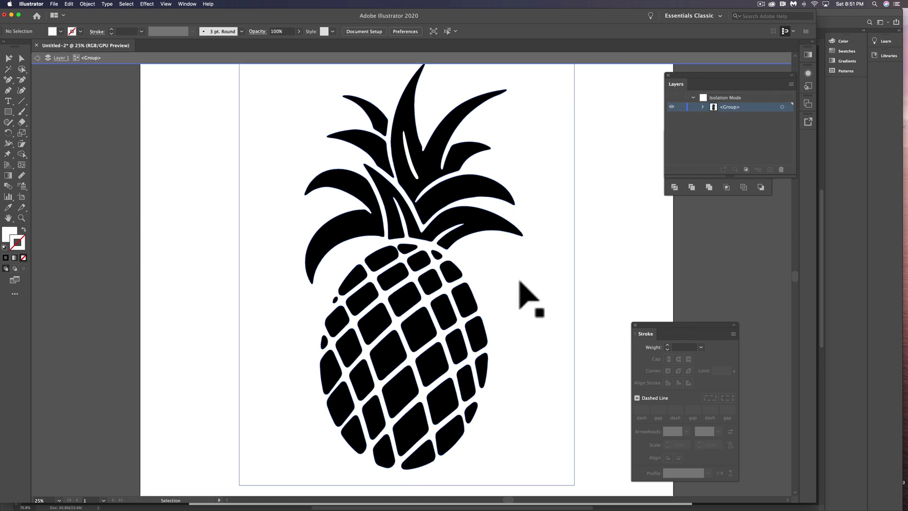
key("super+a")
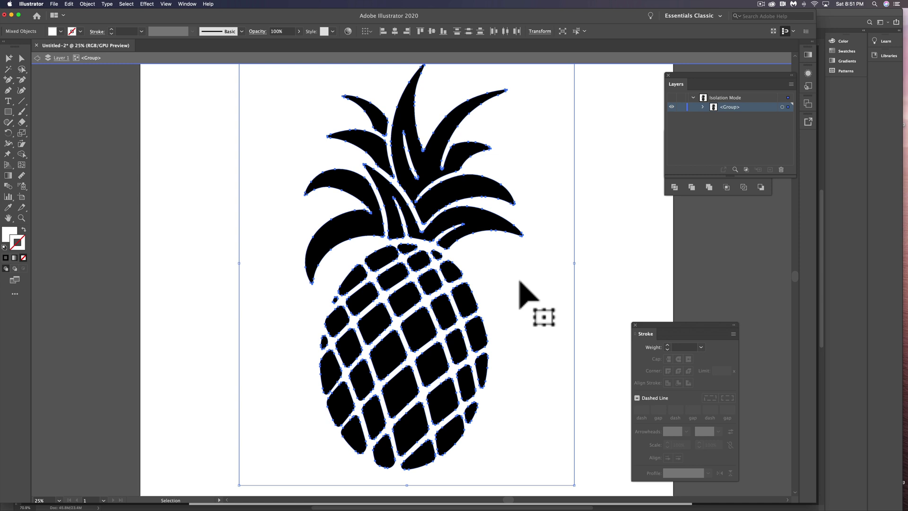
key("shift+super+a")
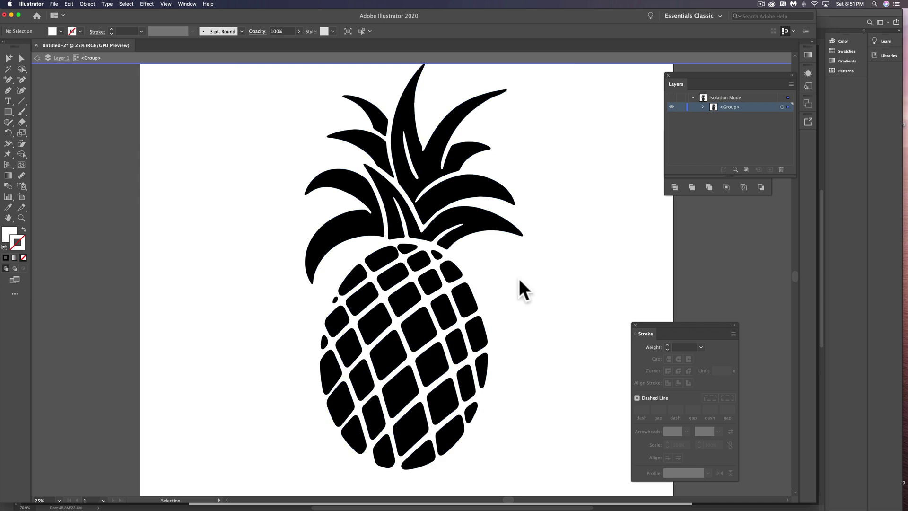
Inside the pineapple group, select the body without the leaves and delete it.
double_click(520, 281)
left_click(382, 280)
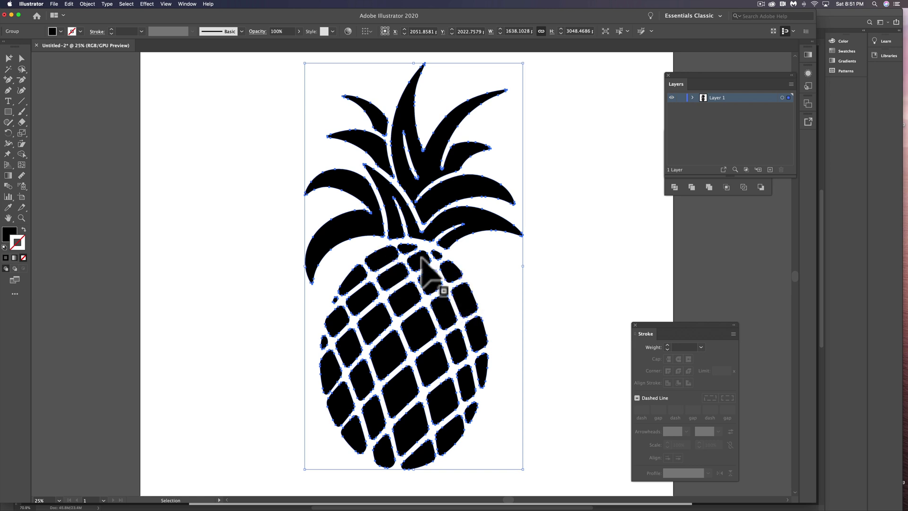
double_click(404, 300)
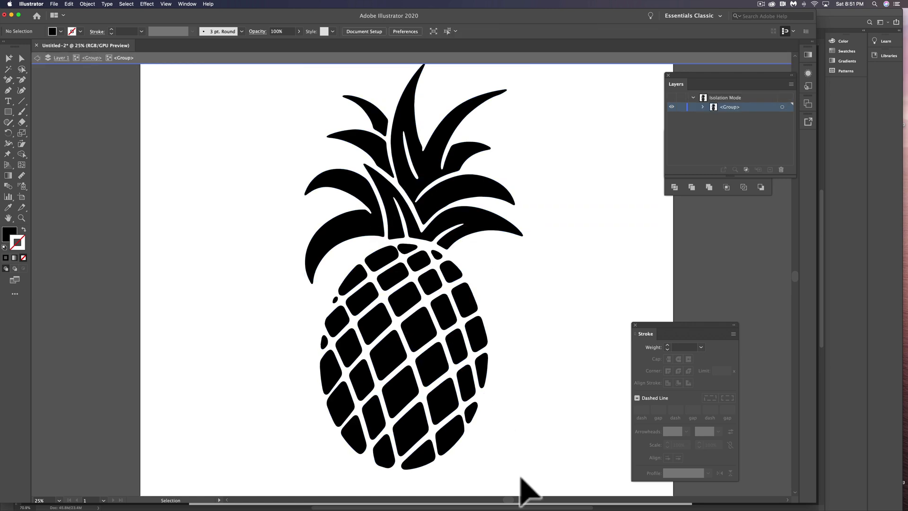
left_click_drag(520, 475, 315, 255)
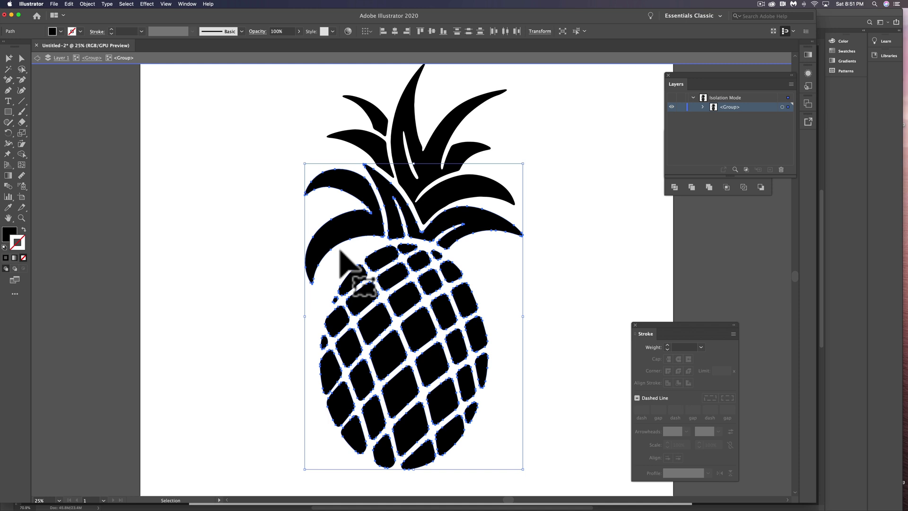
left_click(362, 236, "shift")
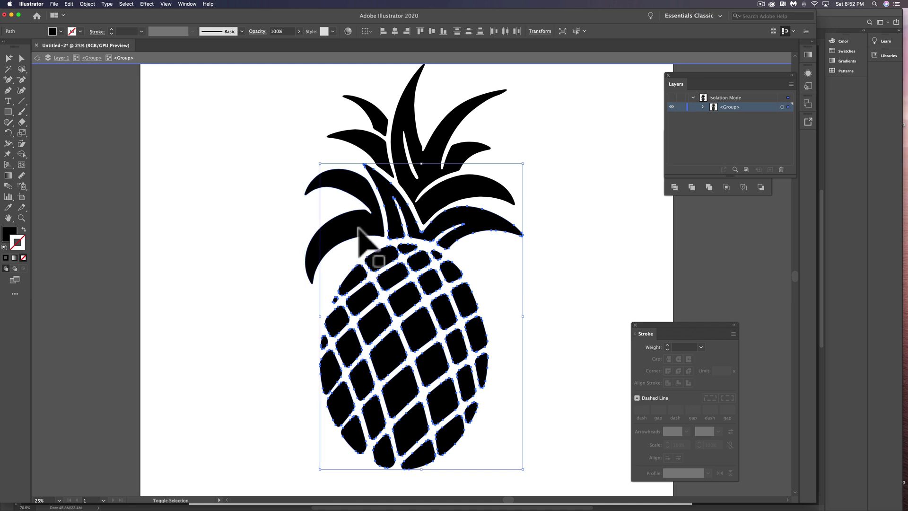
left_click(394, 222, "shift")
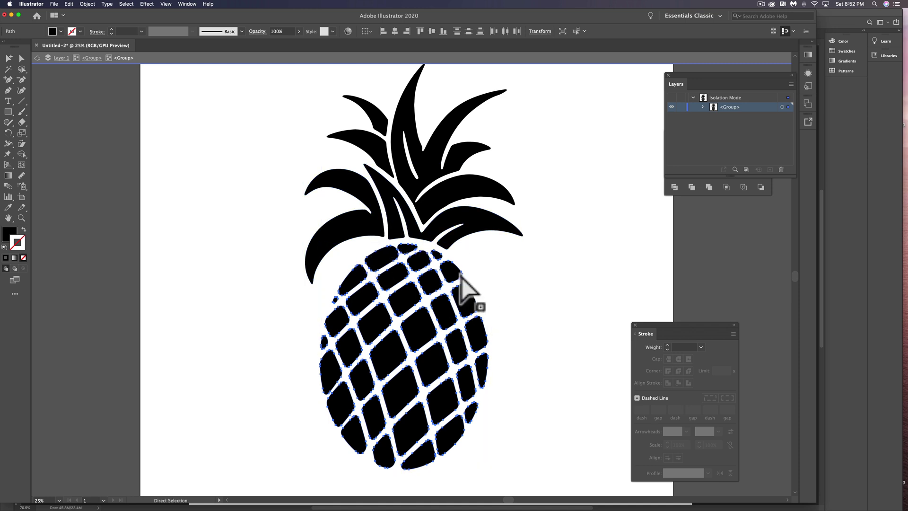
key("Delete")
double_click(542, 284)
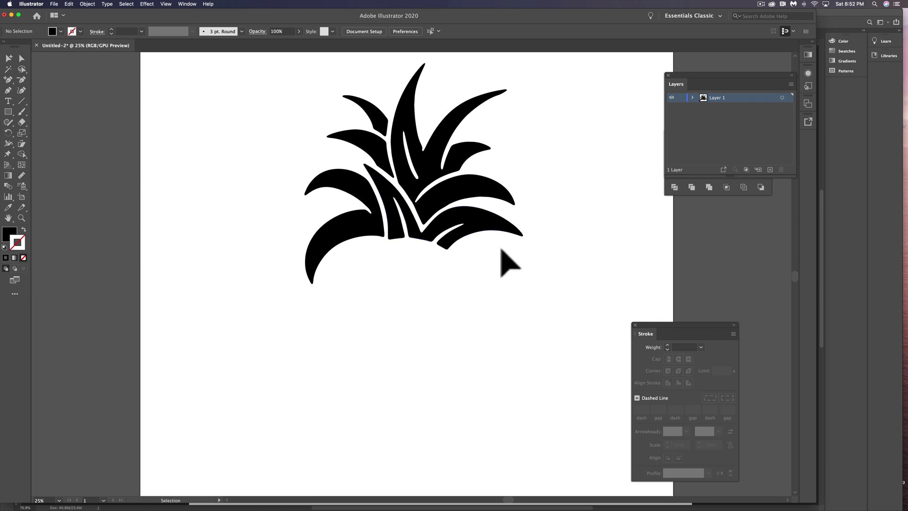
Undo the deletion to restore the pineapple body and check individual body cells.
key("super+z")
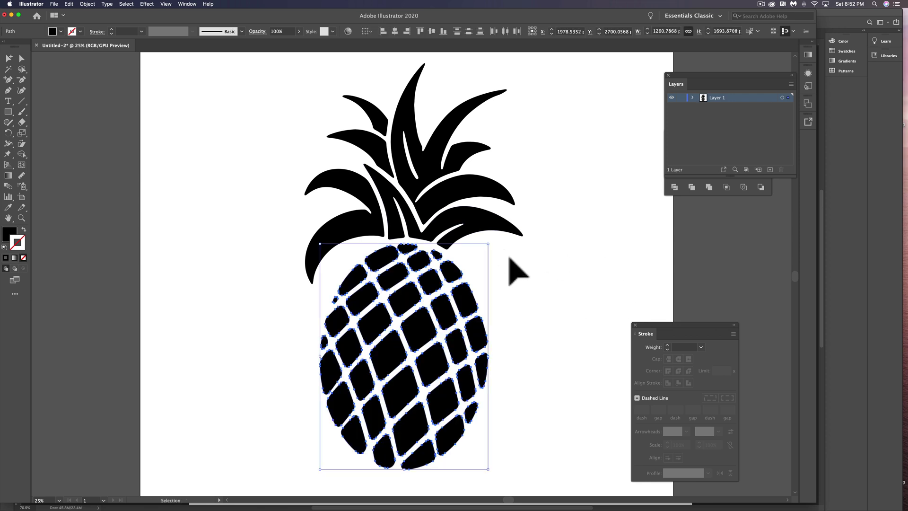
left_click(506, 283)
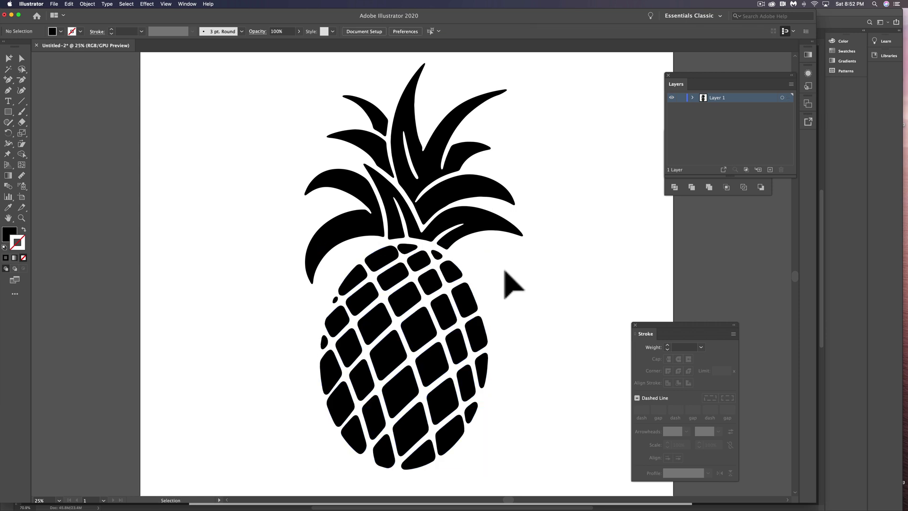
left_click(473, 306)
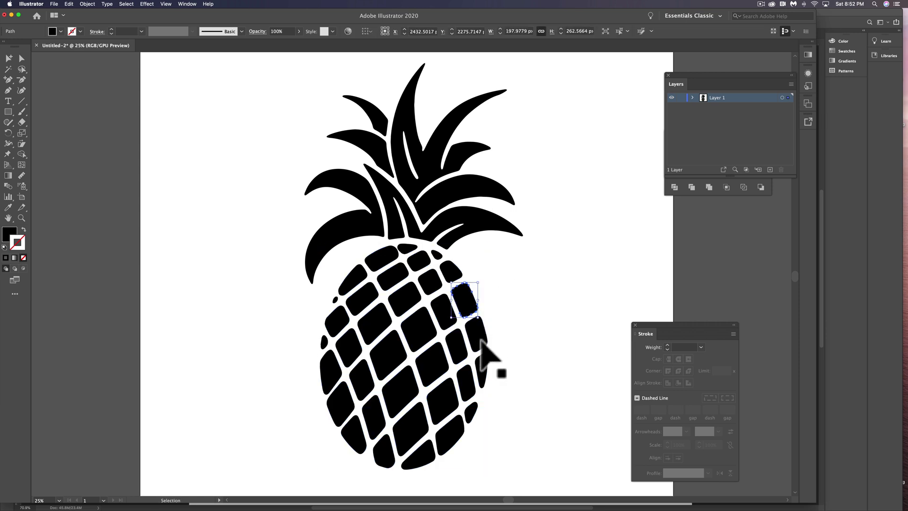
left_click(409, 386)
Marquee-select the whole pineapple, then deselect the leaves so only the body group stays selected.
left_click_drag(507, 466, 263, 247)
left_click(486, 224, "shift")
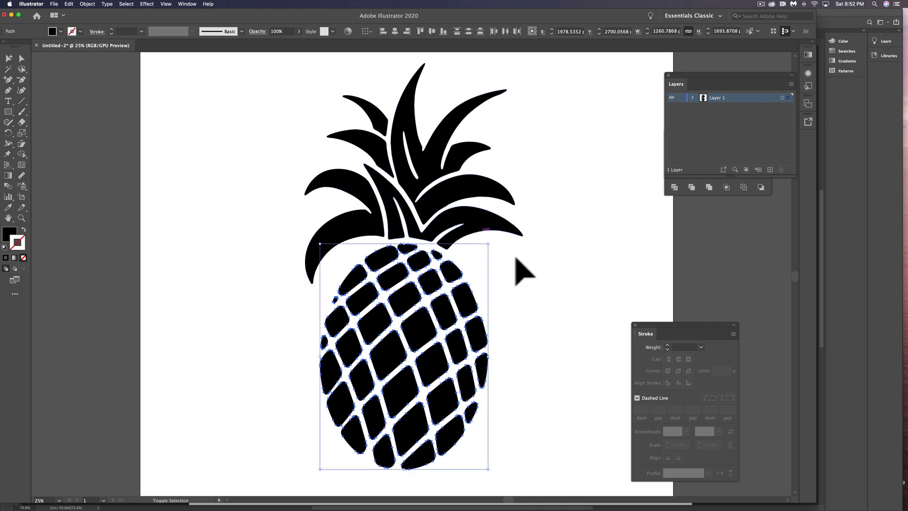
key("a")
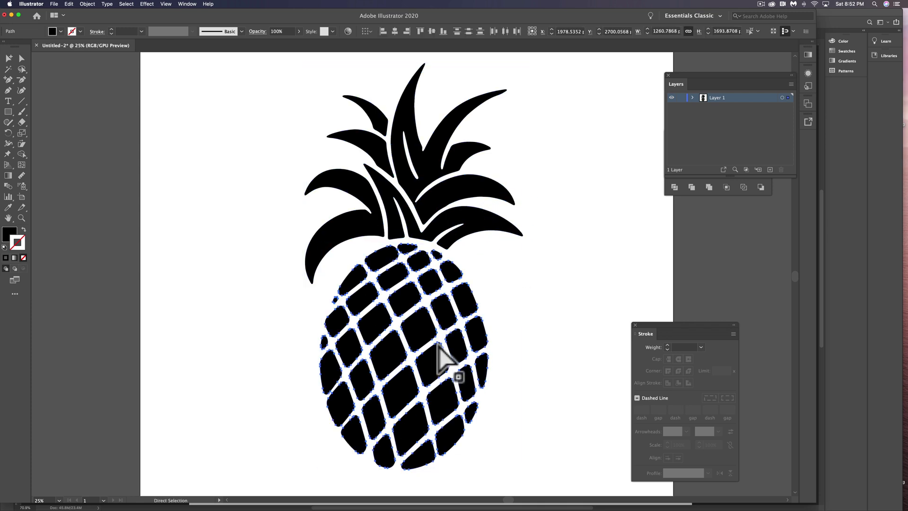
key("v")
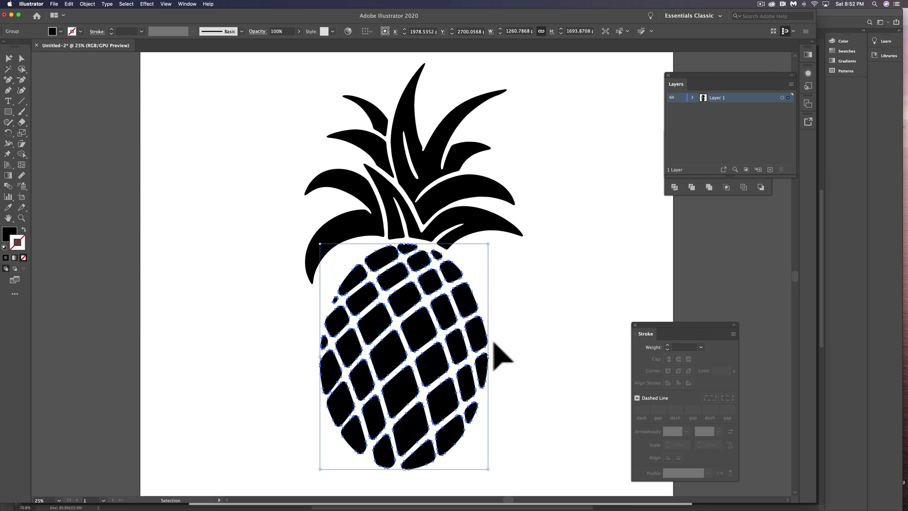
Rotate the pineapple body about 3.29° and pan the view up to frame it.
left_click_drag(494, 356, 493, 351)
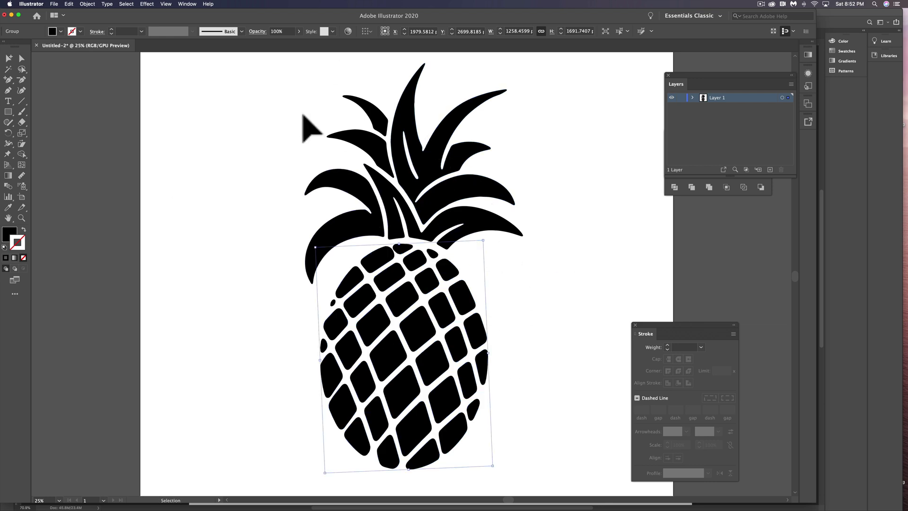
left_click_drag(433, 257, 433, 170)
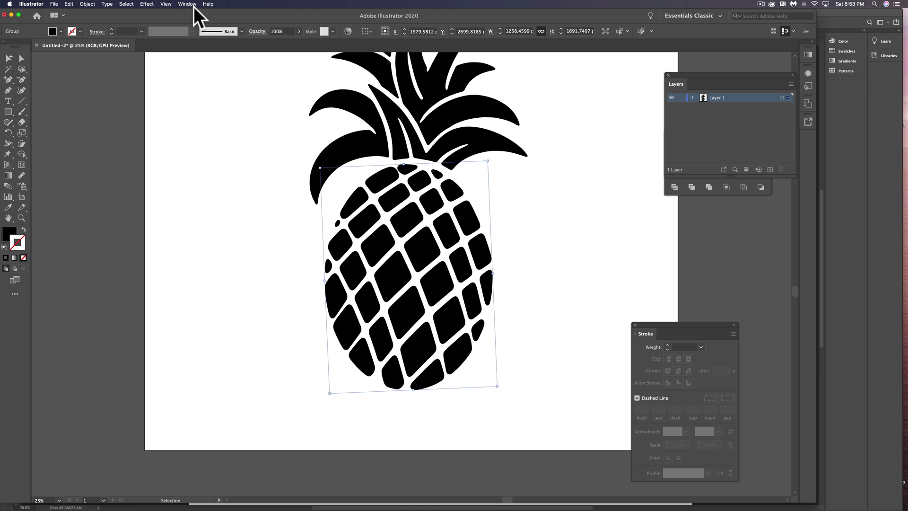
Apply an Effect > Warp > Inflate to the pineapple body with Bend set to about -21%.
left_click(147, 4)
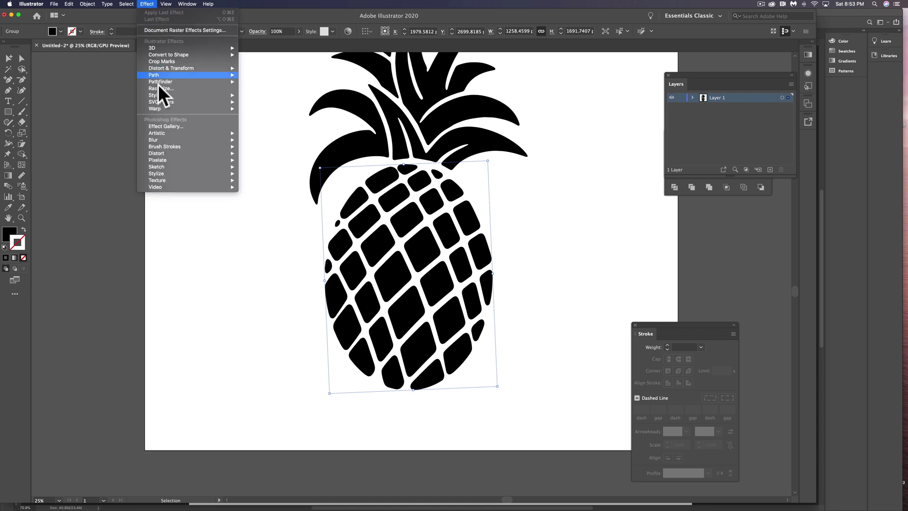
mouse_move(161, 107)
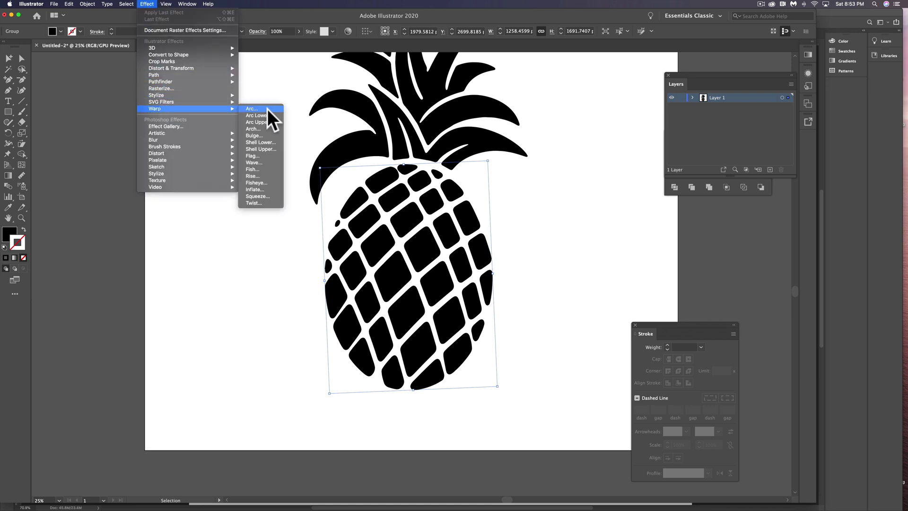
left_click(270, 189)
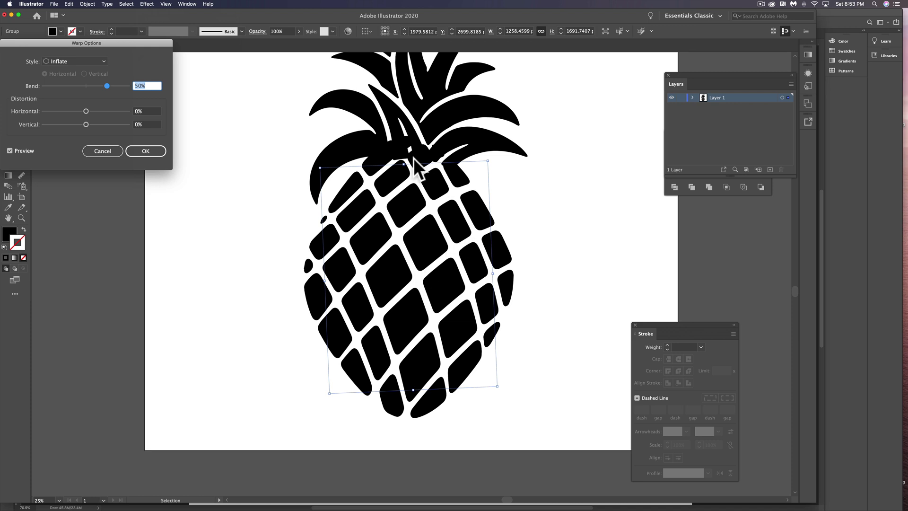
left_click_drag(132, 41, 667, 204)
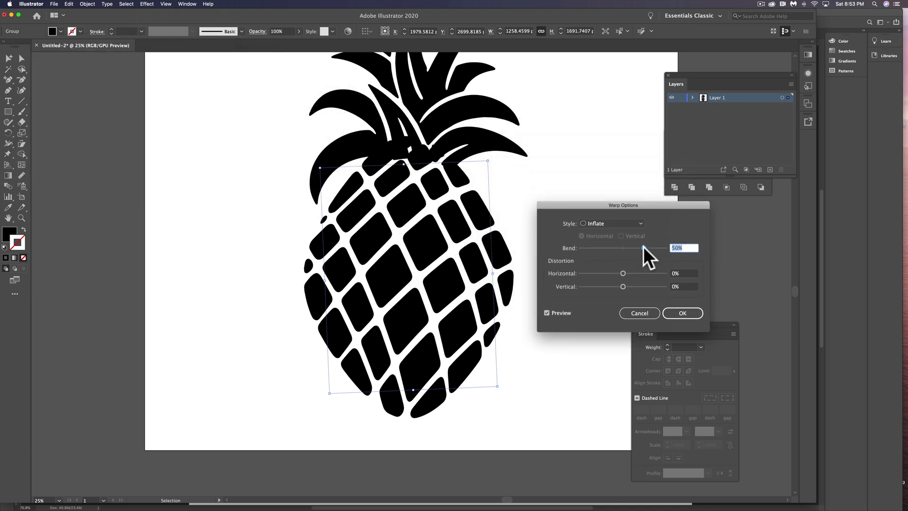
left_click_drag(643, 246, 598, 248)
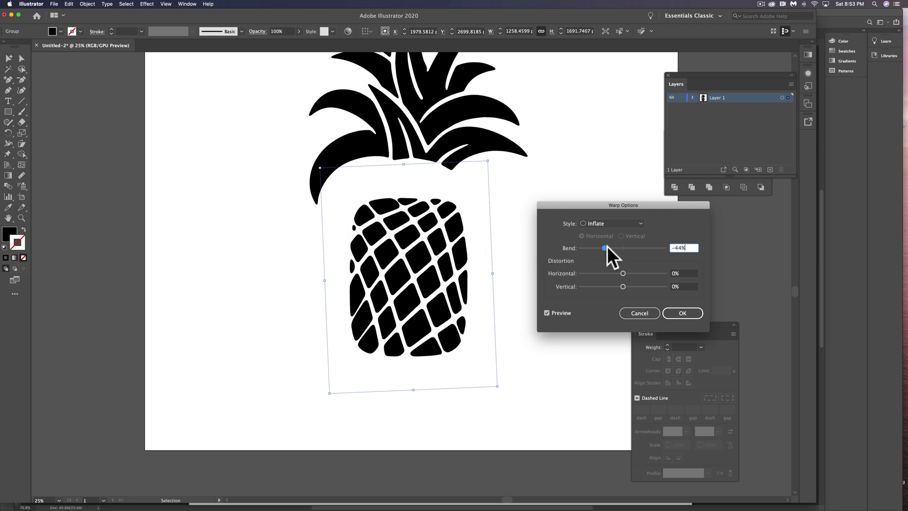
left_click_drag(607, 245, 616, 245)
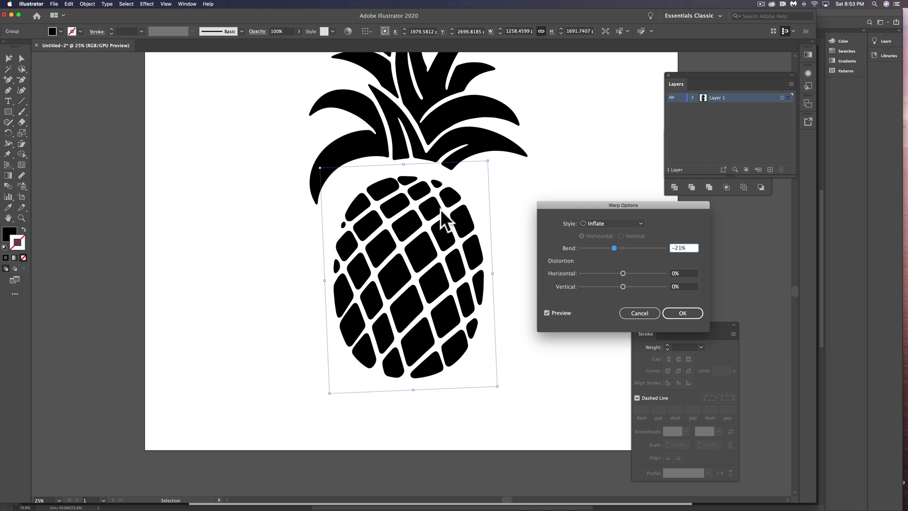
left_click(682, 312)
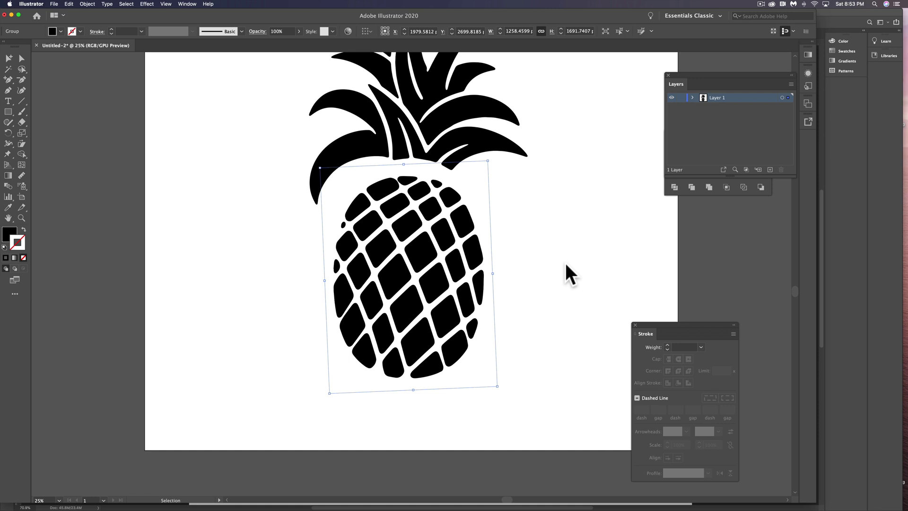
left_click(566, 262)
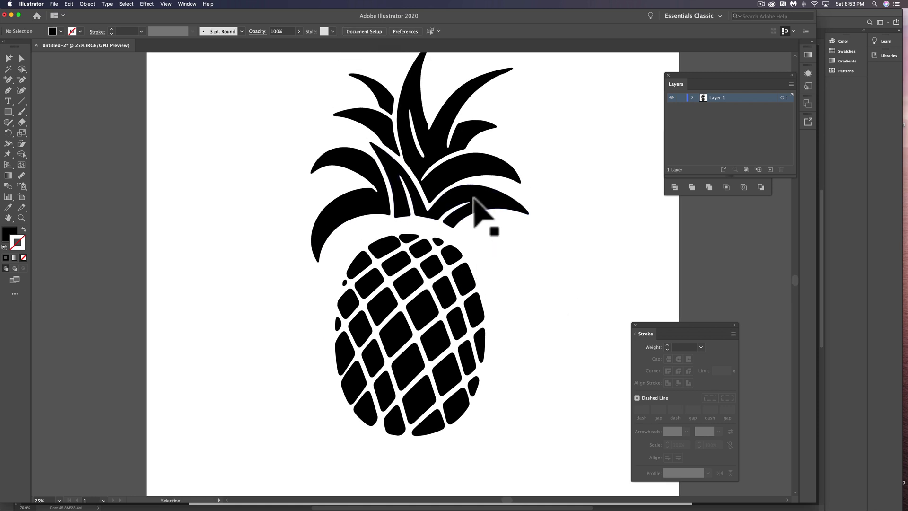
Scale the leaf crown down slightly and move it down onto the body's top.
left_click(474, 199)
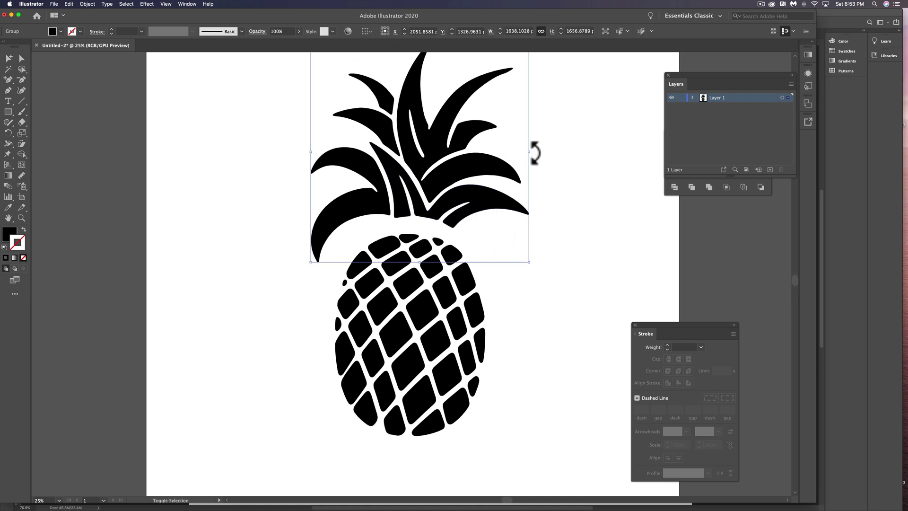
left_click_drag(528, 151, 516, 152)
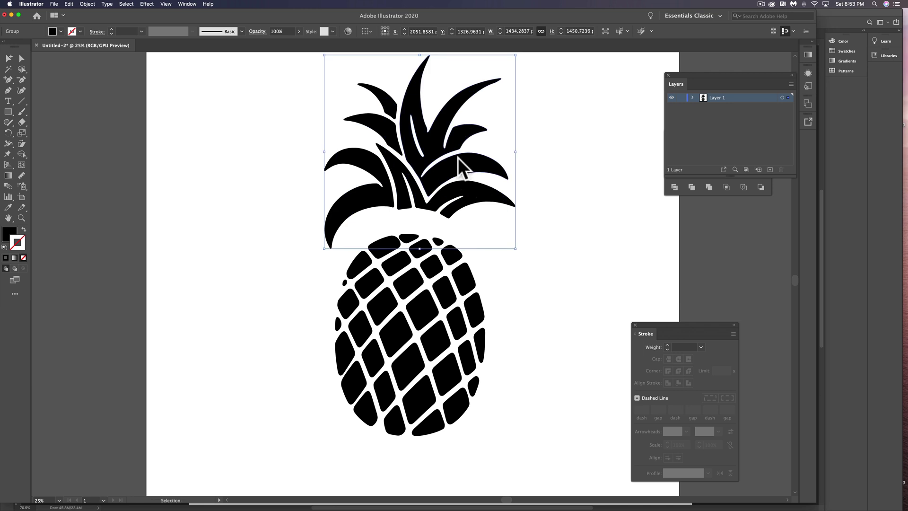
left_click_drag(462, 166, 523, 187)
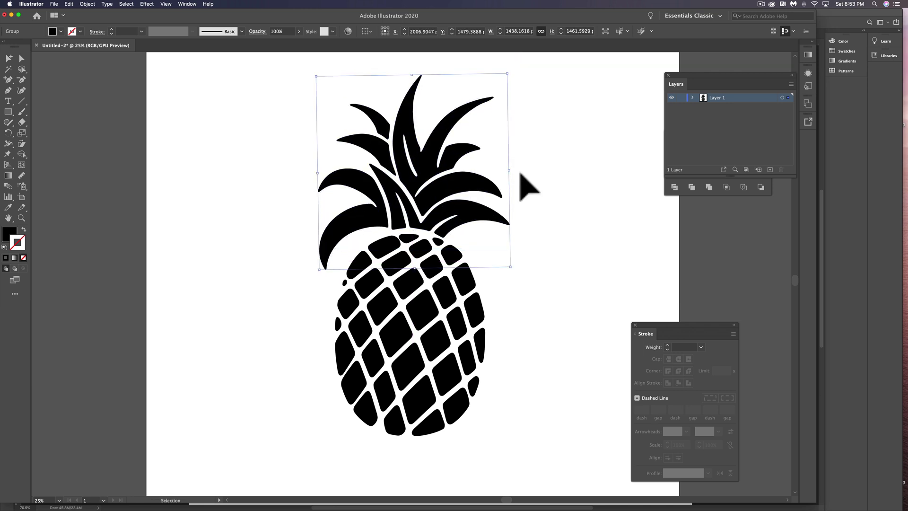
left_click(530, 191)
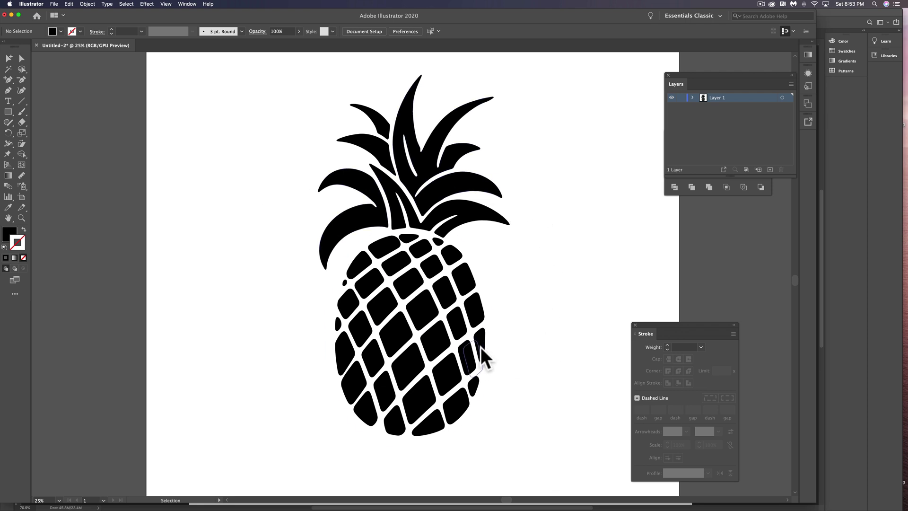
Expand the body's Inflate warp into fixed paths with Object > Expand Appearance.
left_click(422, 304)
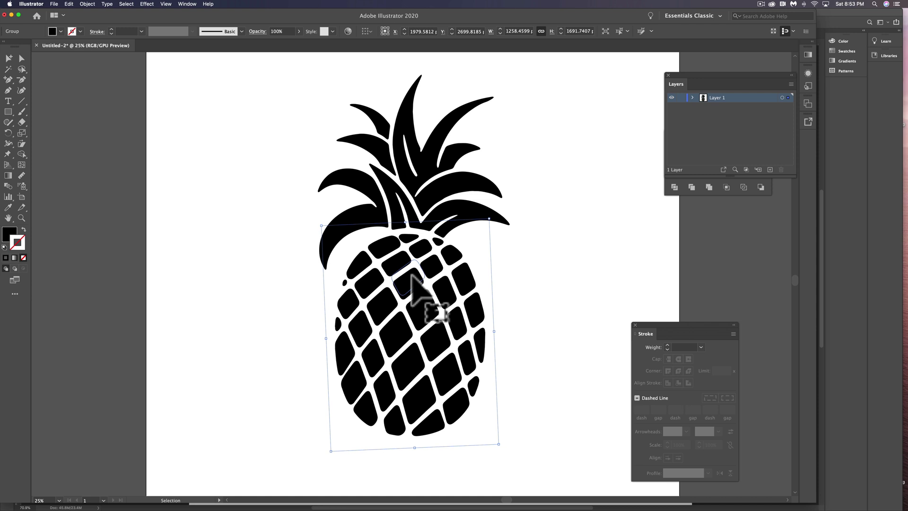
key("a")
key("v")
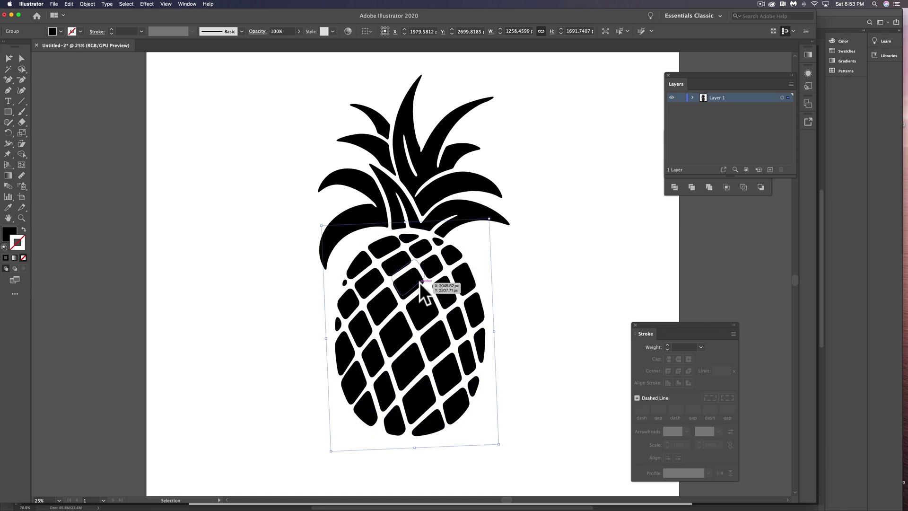
left_click(422, 283)
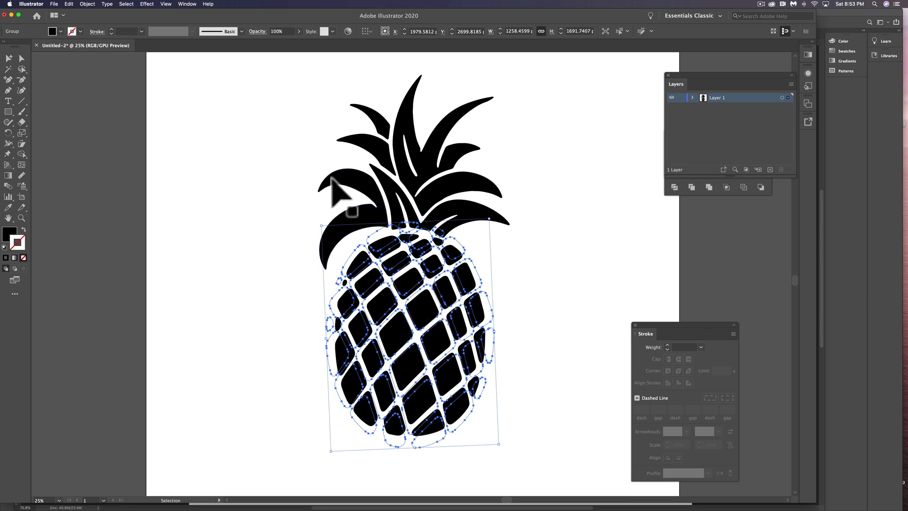
left_click(87, 4)
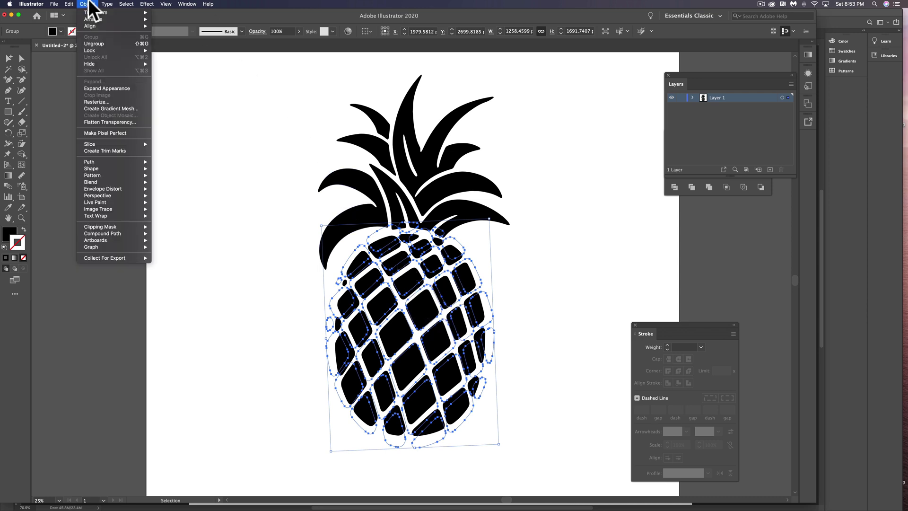
left_click(107, 89)
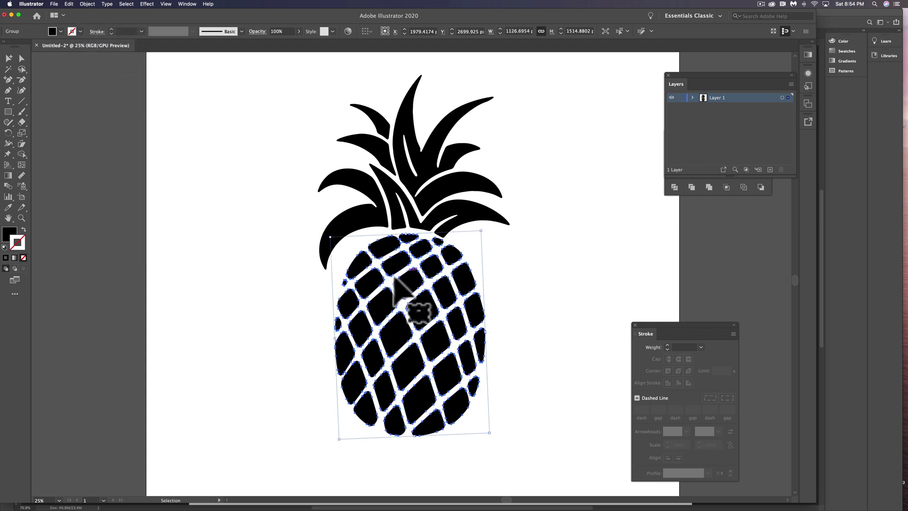
left_click(526, 335)
left_click(471, 333)
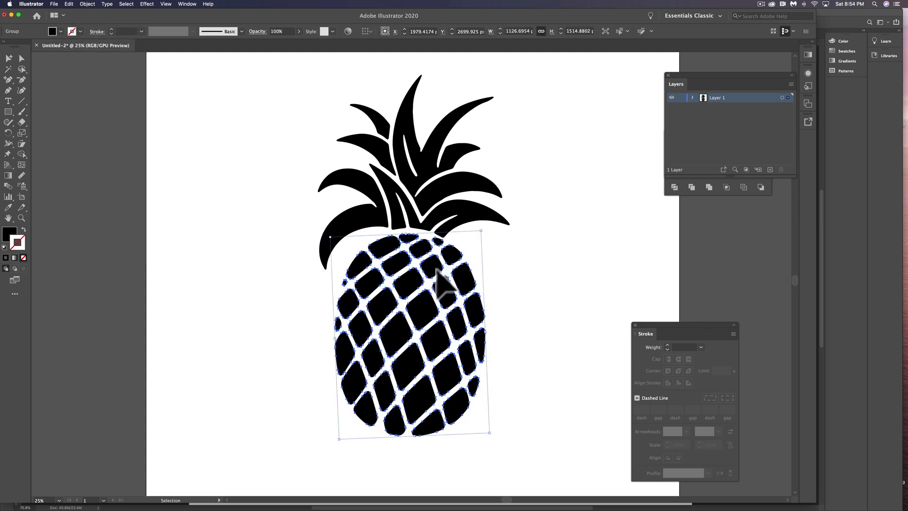
left_click(521, 344)
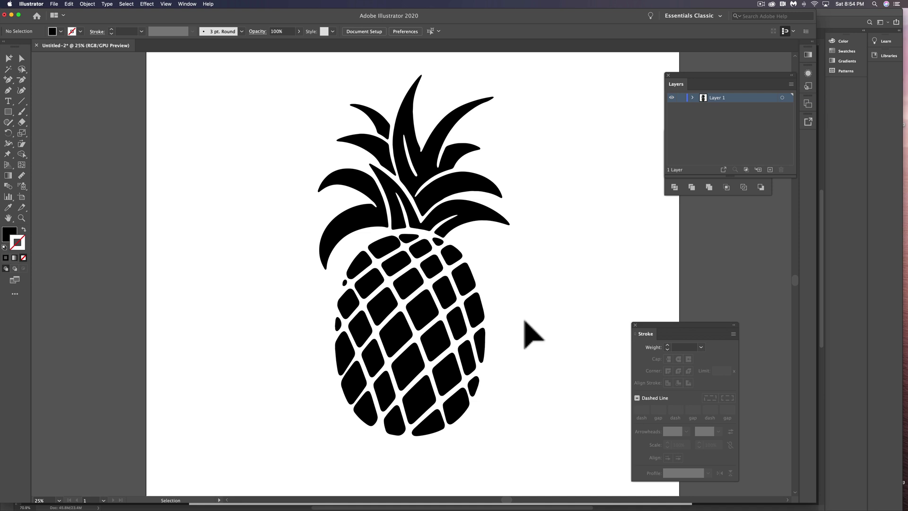